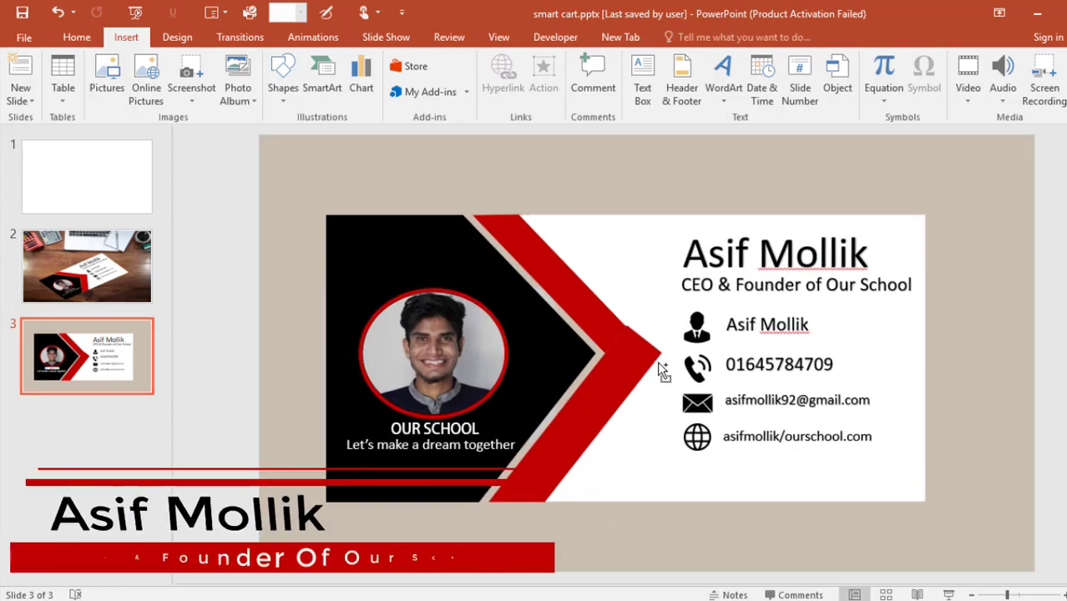
Step: Review the business card desk mockup and the finished business card slides
{"action": "left_click", "coordinate": [87, 266]}
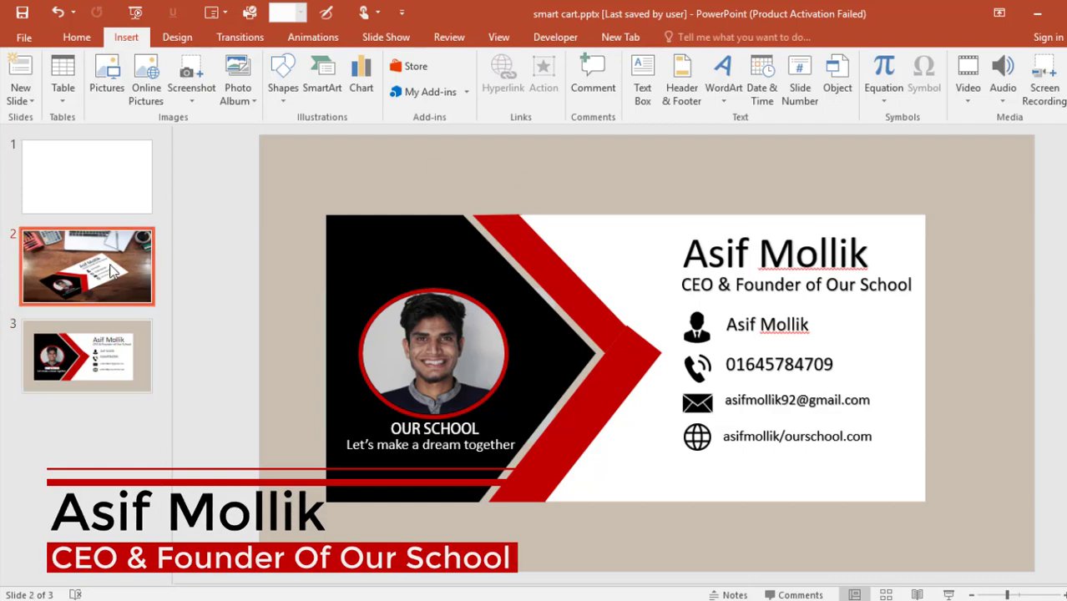
{"action": "scroll", "coordinate": [659, 394], "scroll_direction": "up", "scroll_amount": 3}
{"action": "scroll", "coordinate": [659, 394], "scroll_direction": "down", "scroll_amount": 3}
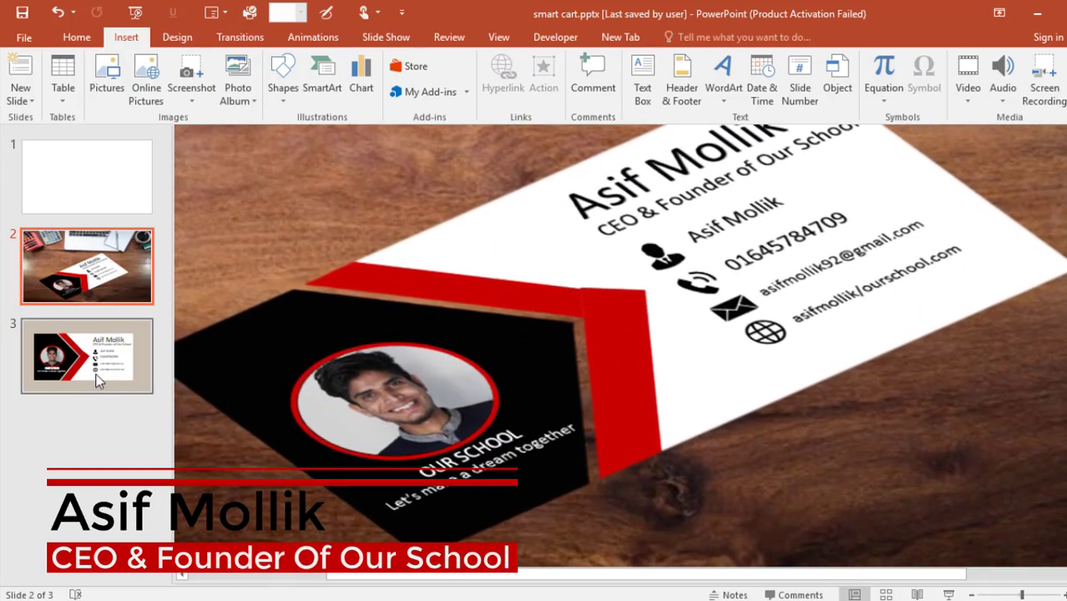
{"action": "left_click", "coordinate": [98, 381]}
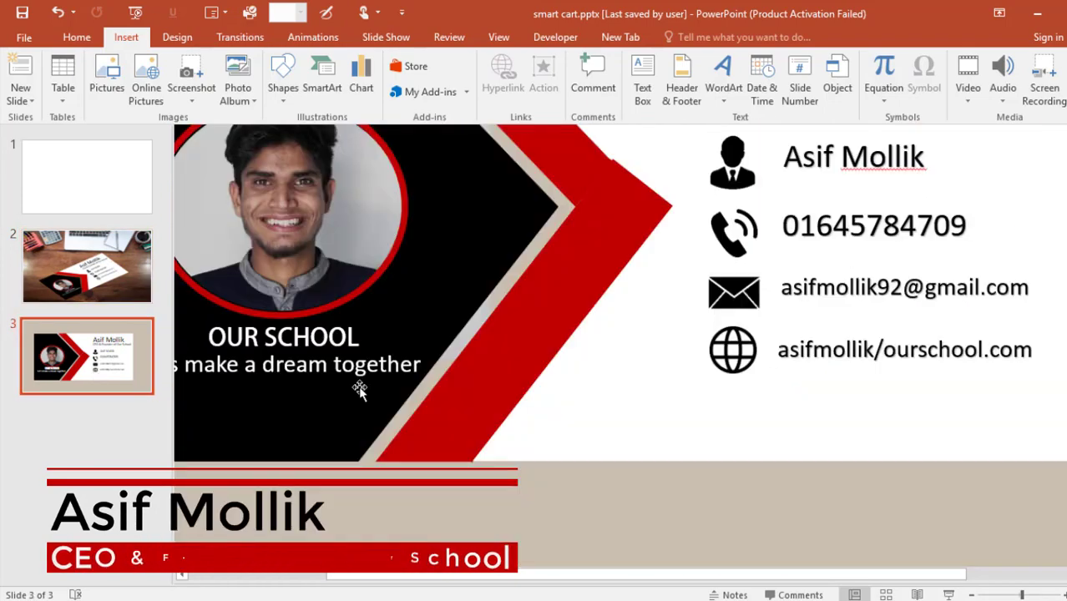
{"action": "scroll", "coordinate": [362, 386], "scroll_direction": "down", "scroll_amount": 3}
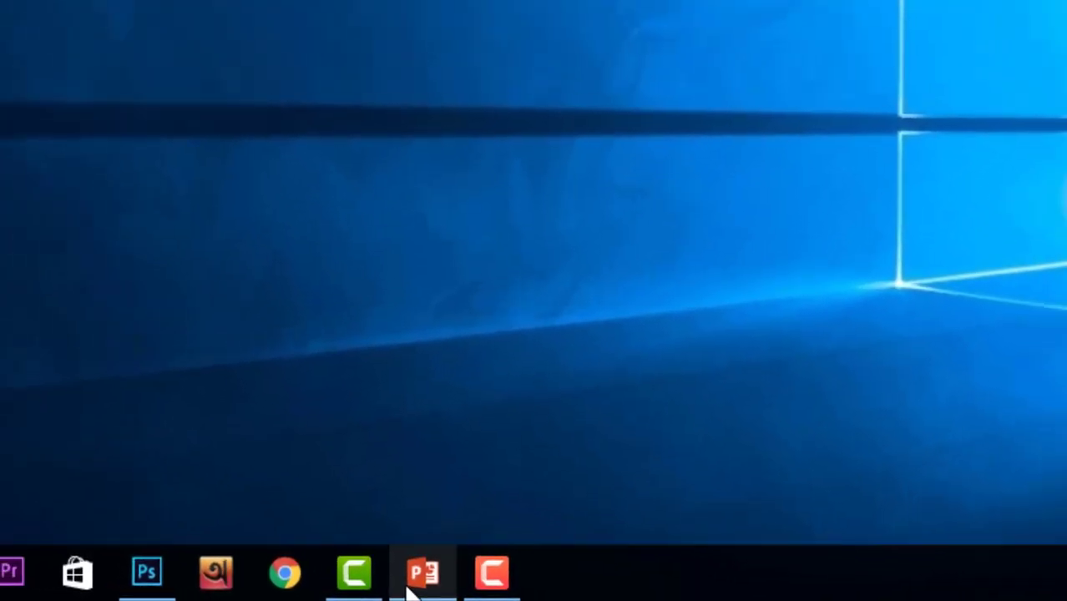
Step: Add a blank-layout slide, move it to the front of the deck, and select it
{"action": "left_click", "coordinate": [427, 574]}
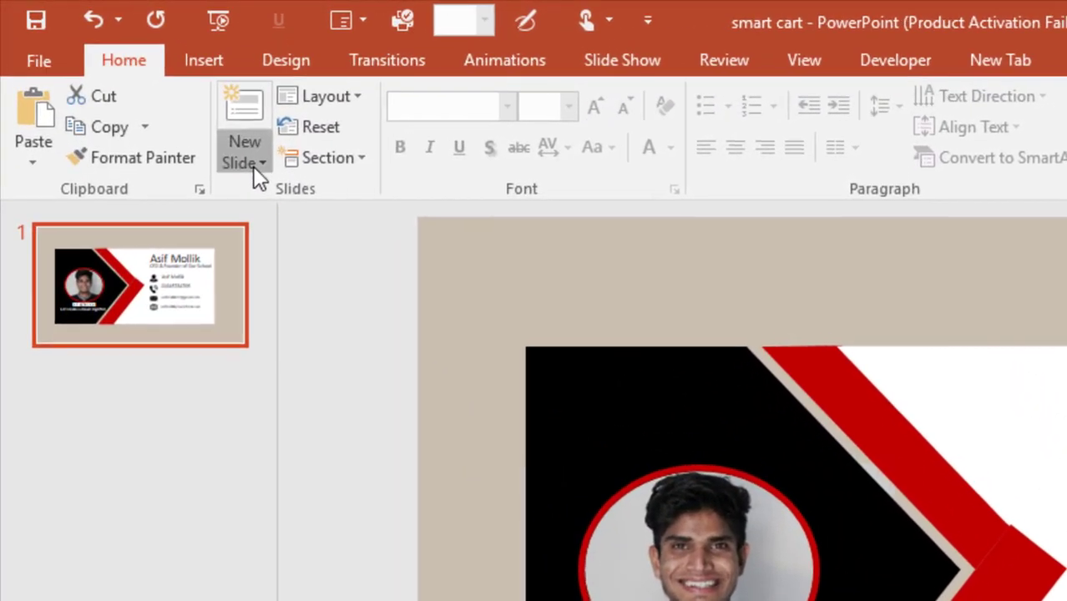
{"action": "left_click", "coordinate": [253, 166]}
{"action": "left_click", "coordinate": [155, 302]}
{"action": "key", "text": "Up"}
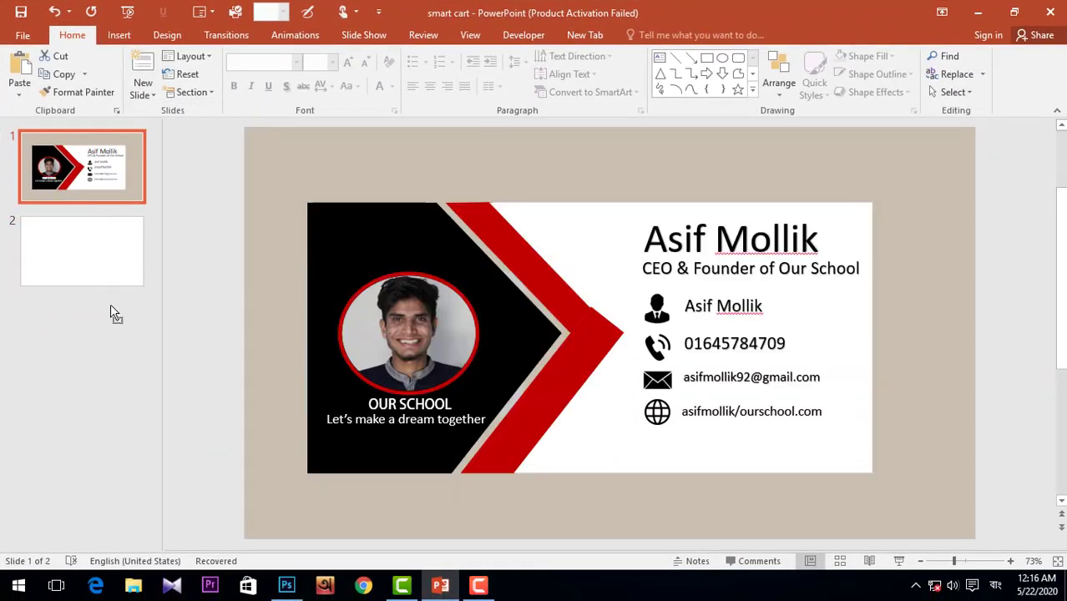
{"action": "key", "text": "ctrl+Down"}
{"action": "left_click", "coordinate": [81, 185]}
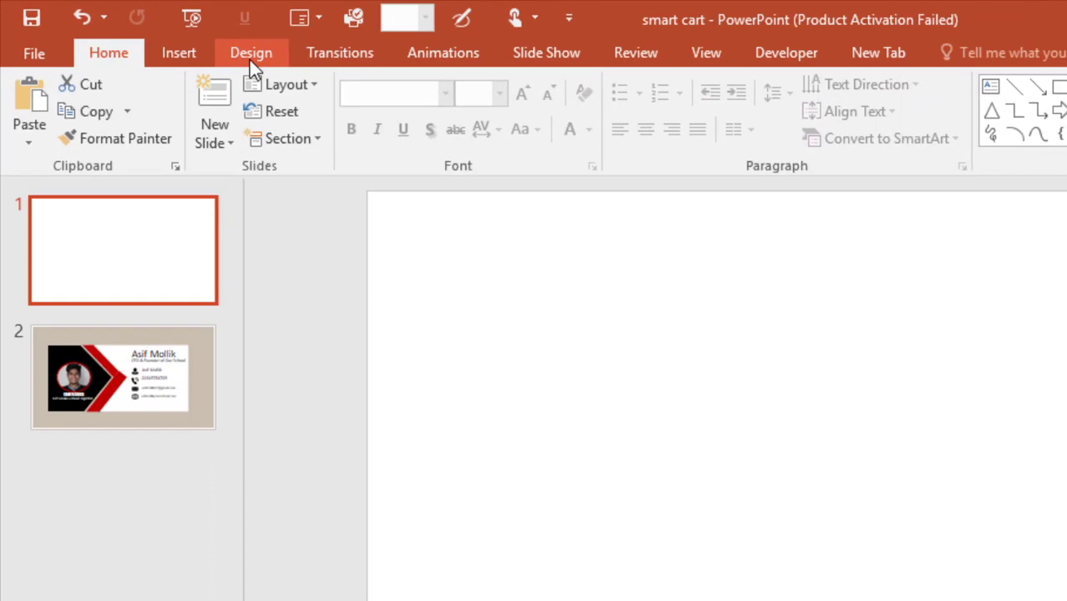
Step: Fill the new slide's background with the beige eyedropped from the business card slide
{"action": "left_click", "coordinate": [167, 37]}
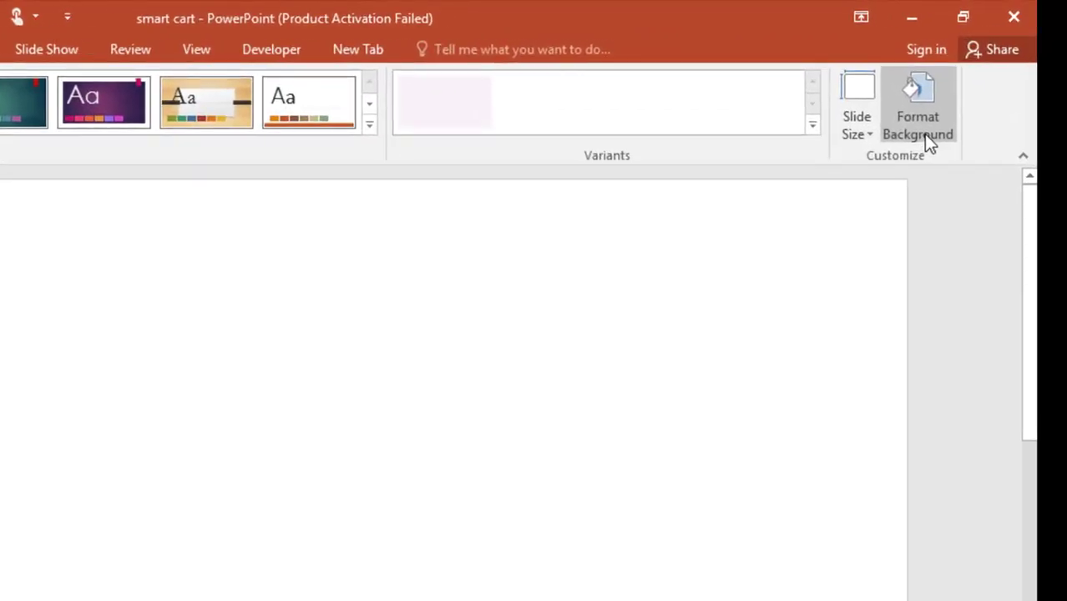
{"action": "left_click", "coordinate": [924, 138]}
{"action": "left_click", "coordinate": [992, 449]}
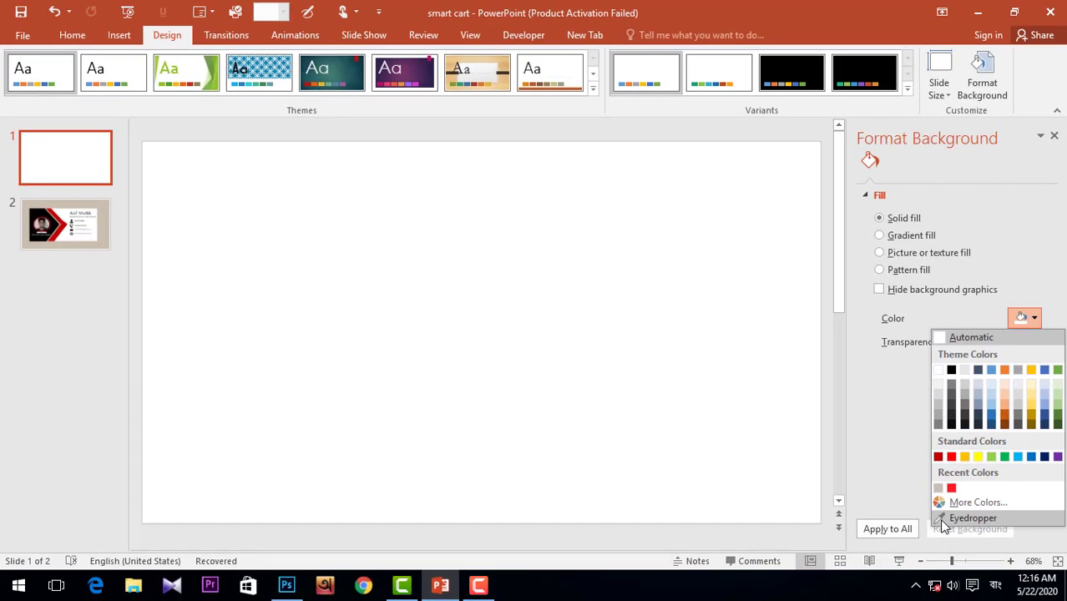
{"action": "left_click", "coordinate": [938, 489]}
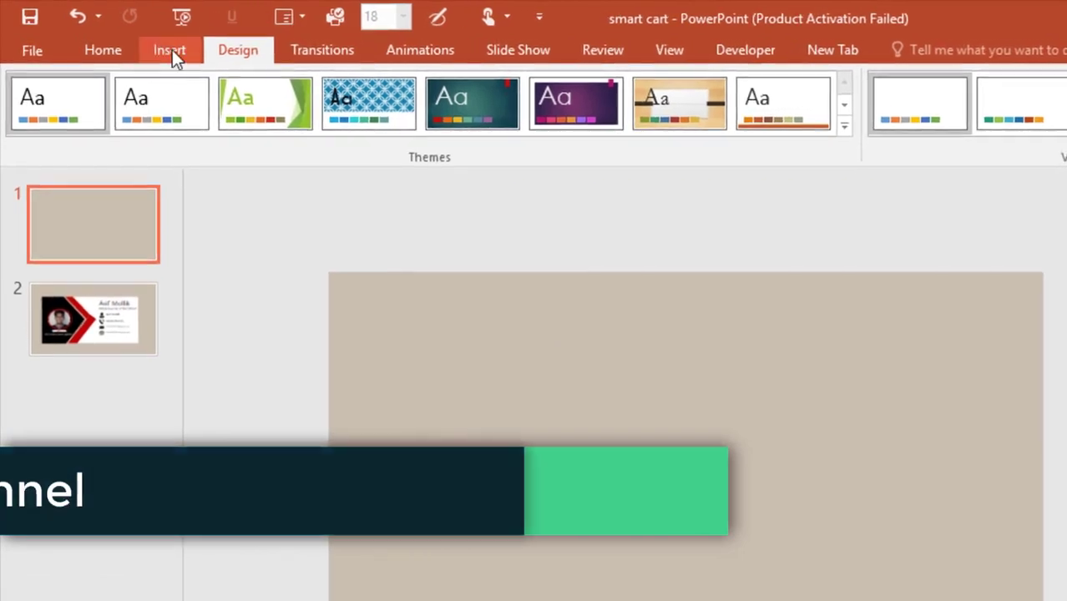
{"action": "left_click", "coordinate": [121, 34]}
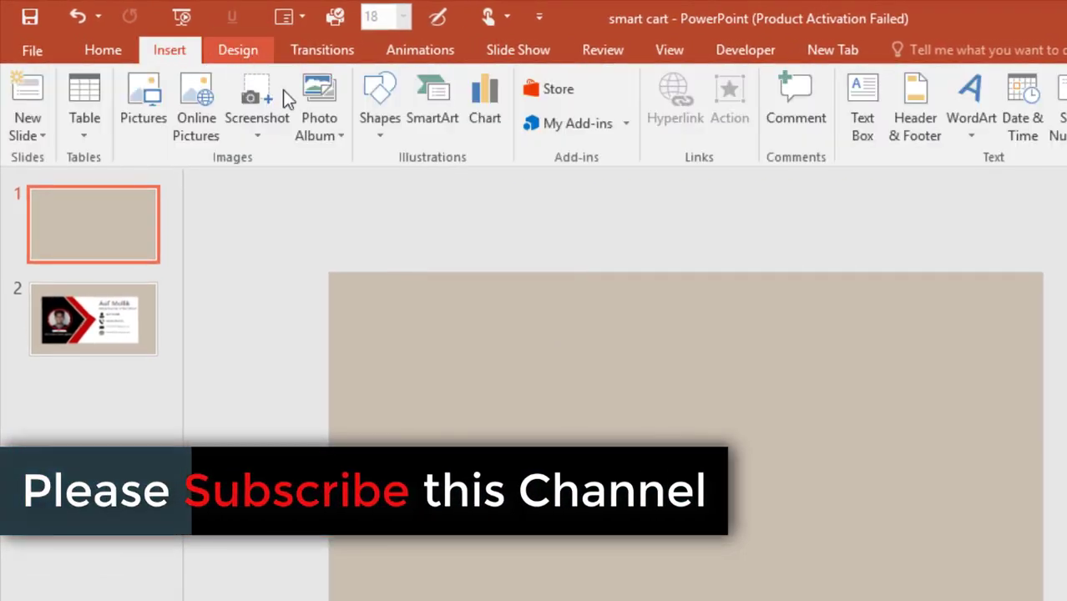
{"action": "left_click", "coordinate": [380, 113]}
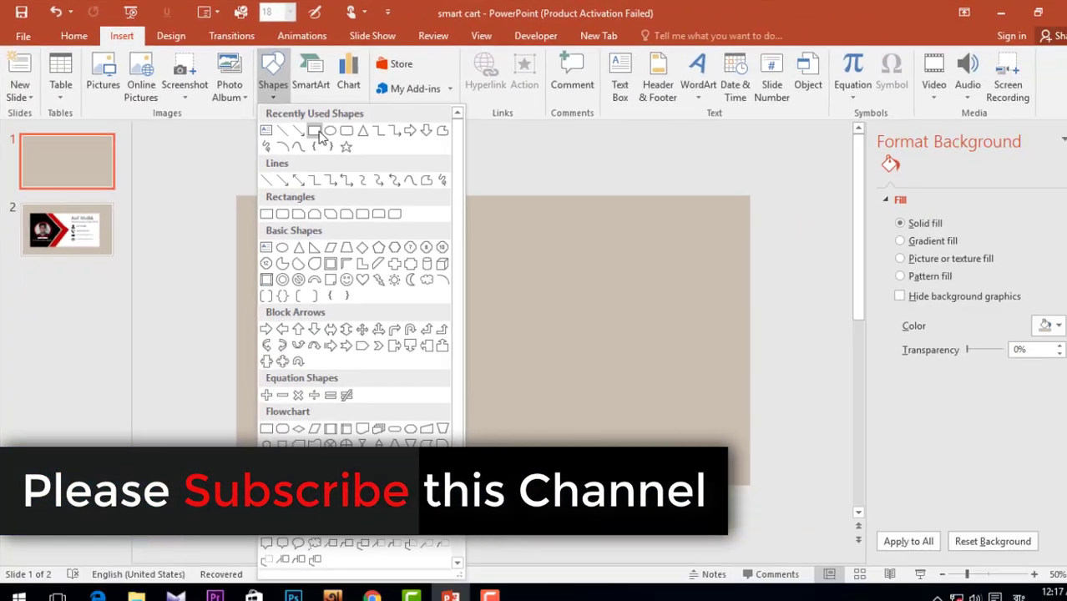
Step: Draw a rectangle and resize it to 5.1" by 11.56" over most of the slide
{"action": "left_click", "coordinate": [316, 131]}
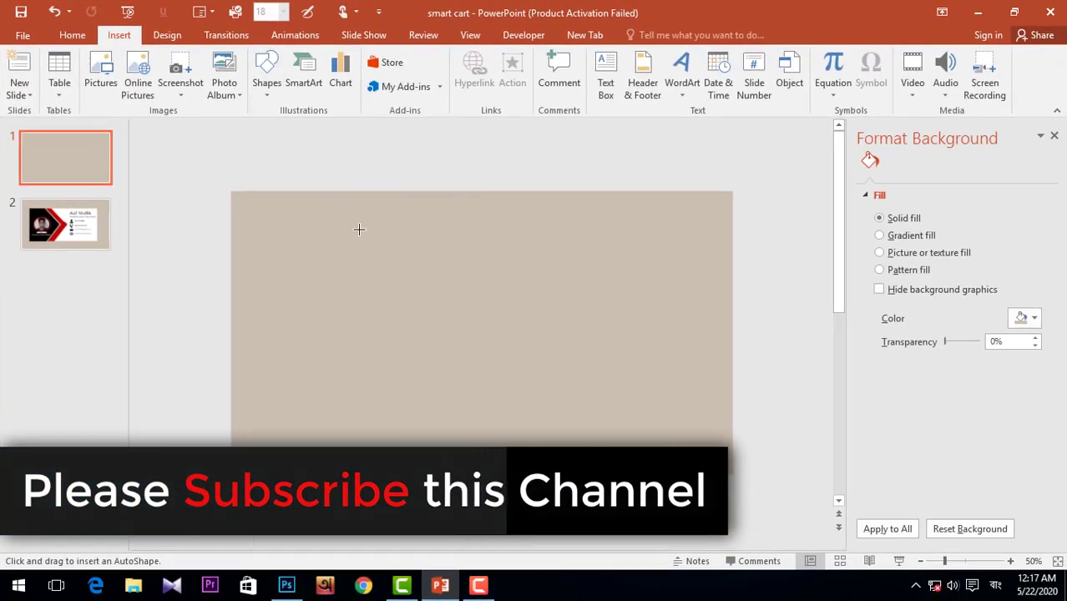
{"action": "left_click_drag", "start_coordinate": [270, 230], "coordinate": [653, 381]}
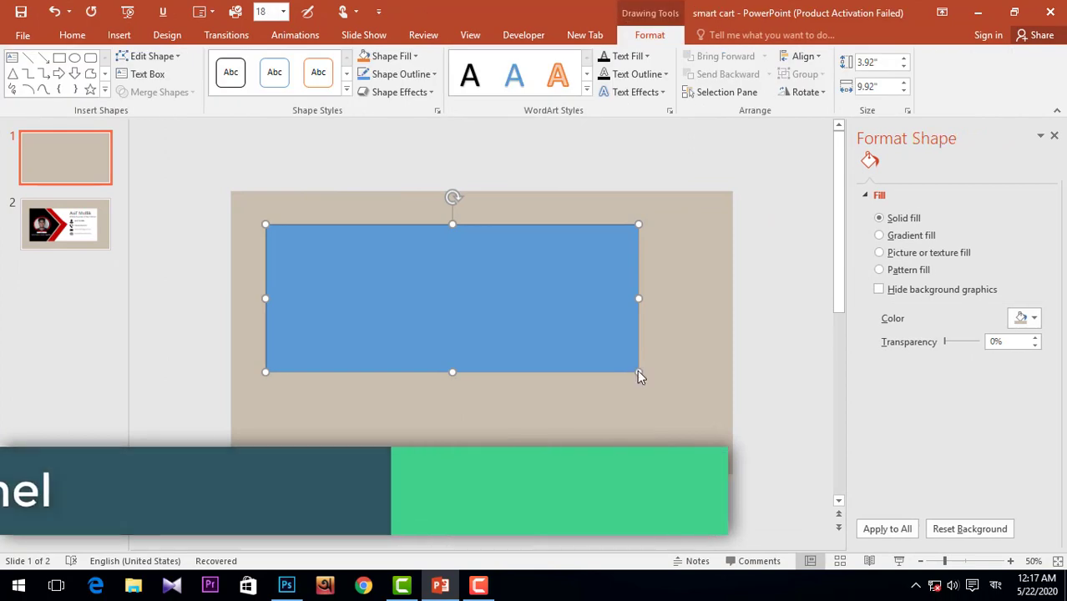
{"action": "left_click_drag", "start_coordinate": [483, 310], "coordinate": [464, 304]}
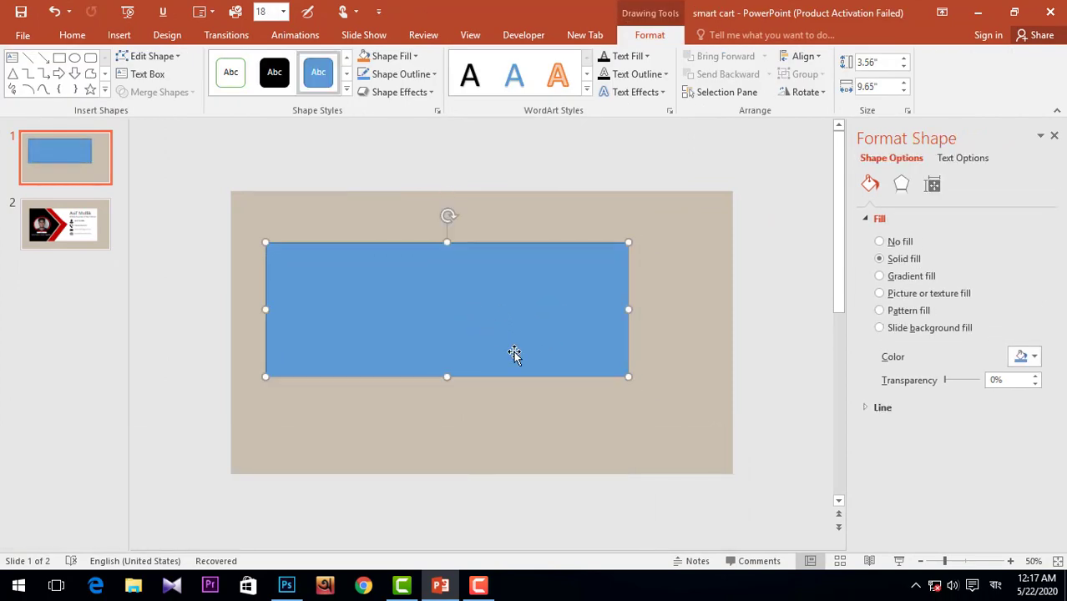
{"action": "left_click_drag", "start_coordinate": [630, 375], "coordinate": [699, 430]}
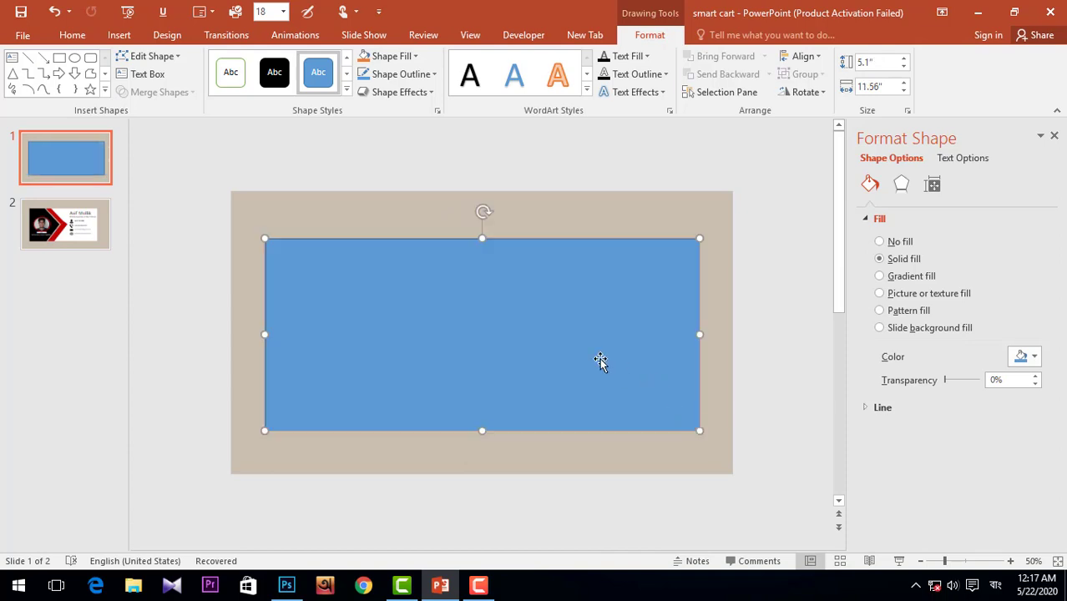
{"action": "left_click", "coordinate": [1053, 137]}
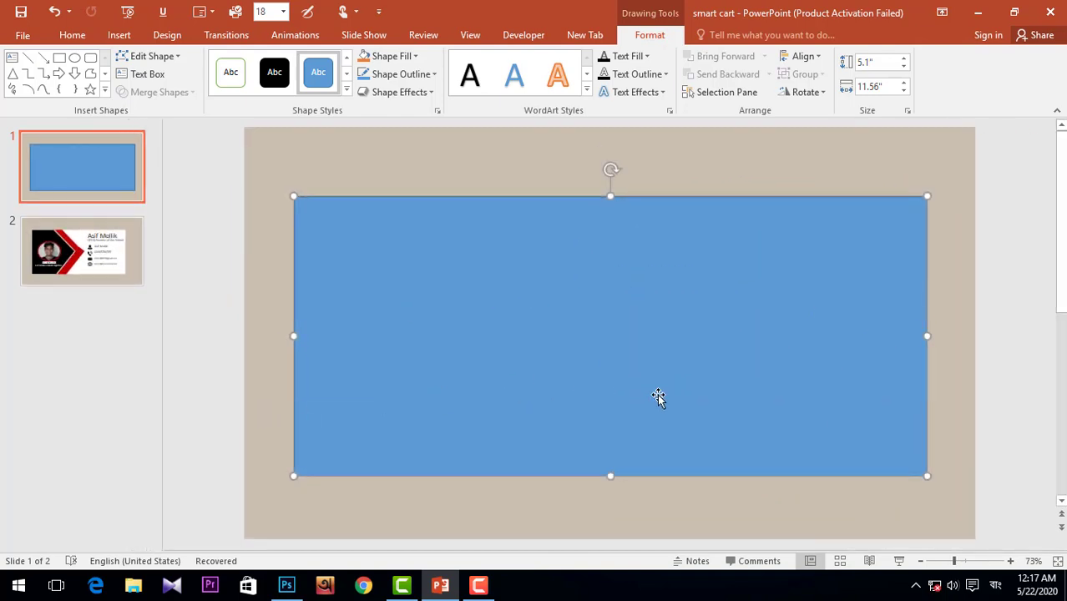
{"action": "key", "text": "Page_Down"}
{"action": "left_click", "coordinate": [93, 167]}
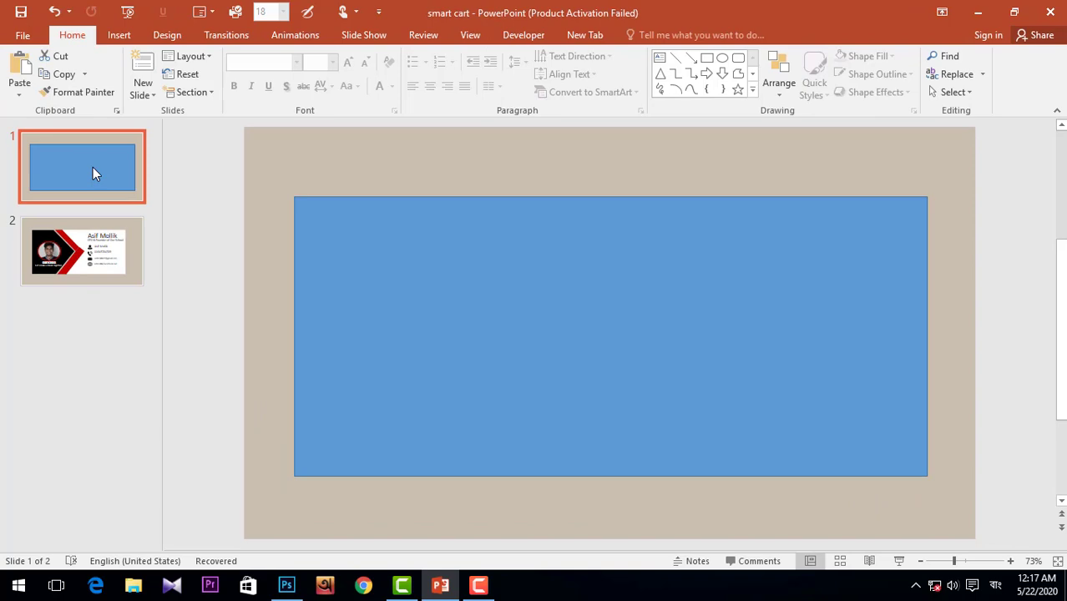
{"action": "left_click", "coordinate": [530, 298]}
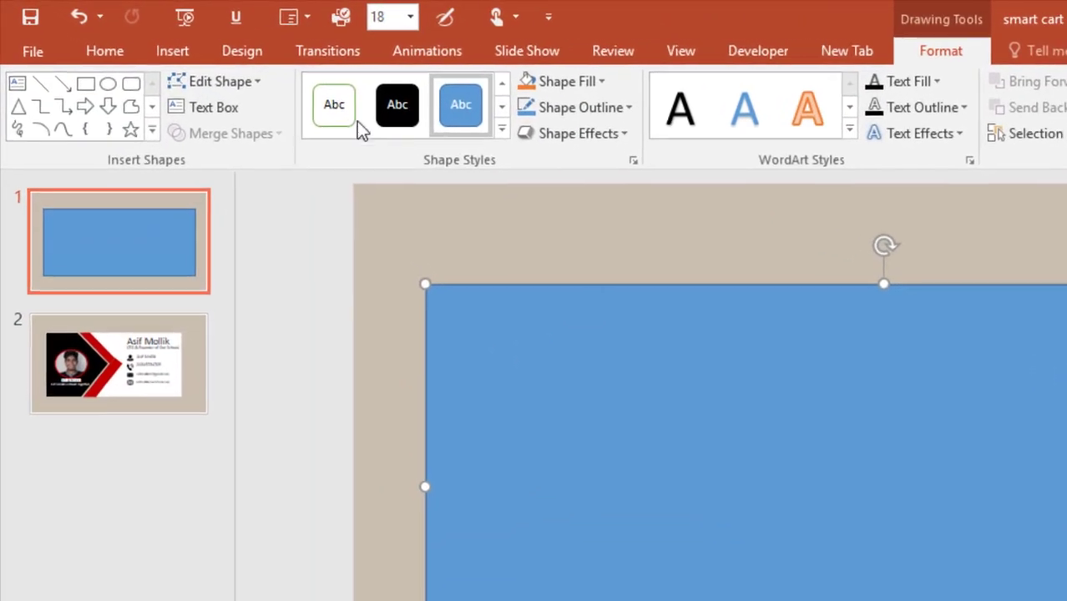
Step: Draw a thin rectangular bar near the top edge, tilt it, and duplicate it
{"action": "left_click", "coordinate": [118, 35]}
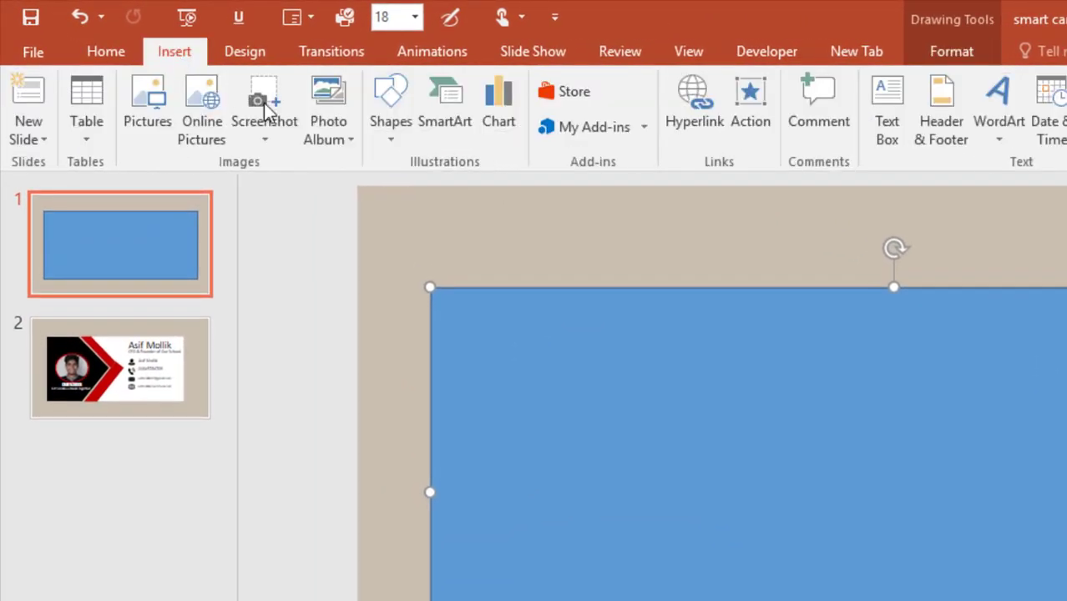
{"action": "left_click", "coordinate": [386, 134]}
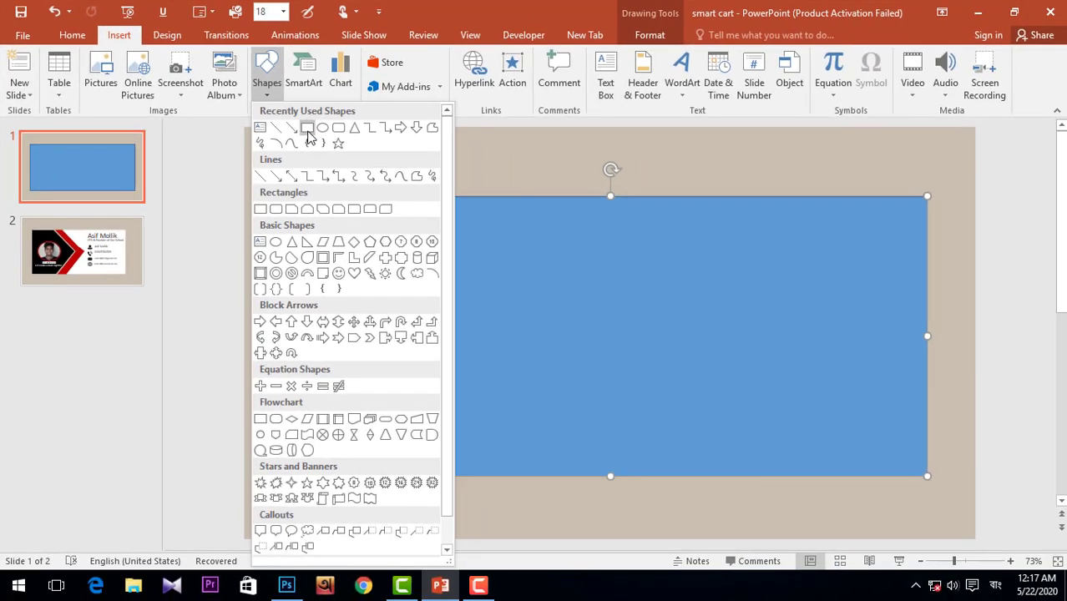
{"action": "left_click", "coordinate": [308, 129]}
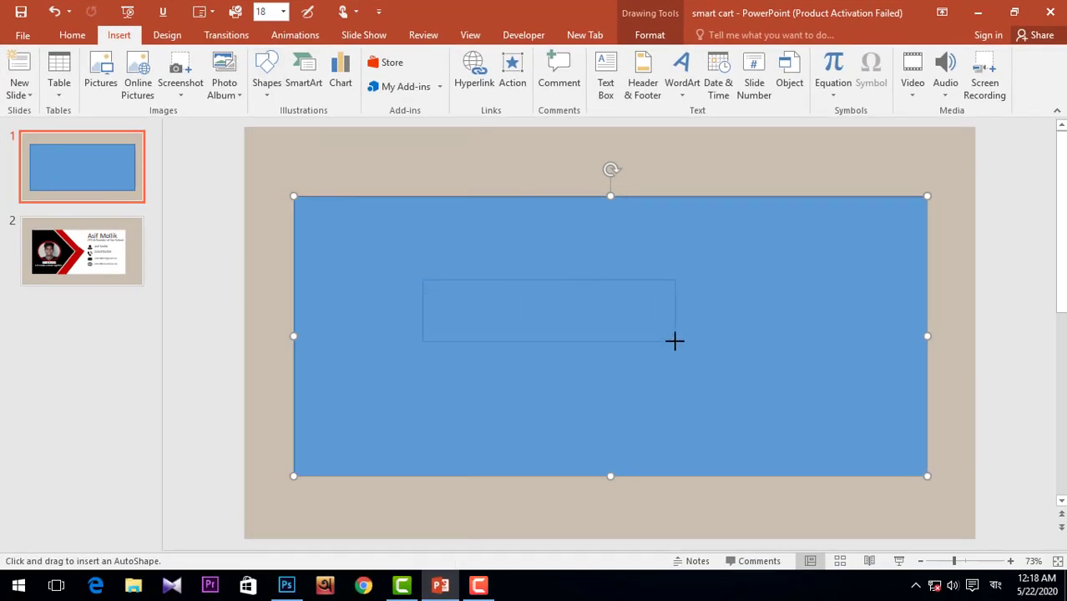
{"action": "left_click_drag", "start_coordinate": [675, 341], "coordinate": [675, 341]}
{"action": "left_click_drag", "start_coordinate": [564, 307], "coordinate": [542, 204]}
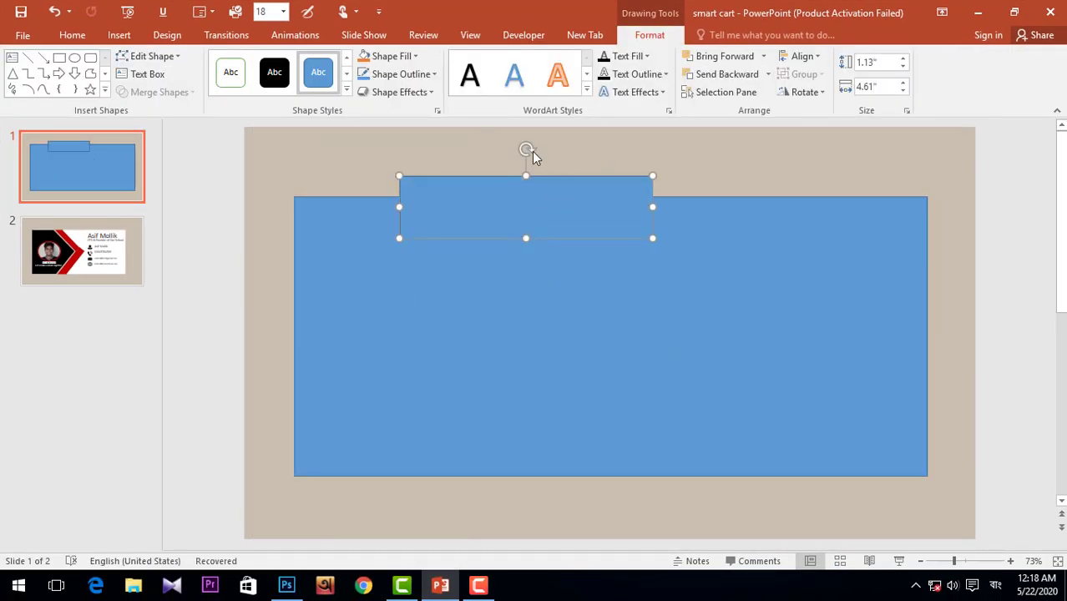
{"action": "left_click_drag", "start_coordinate": [532, 151], "coordinate": [552, 159]}
{"action": "left_click_drag", "start_coordinate": [534, 234], "coordinate": [541, 334]}
Step: Move and rotate both bars so they meet as a right-pointing chevron
{"action": "left_click_drag", "start_coordinate": [549, 267], "coordinate": [508, 243]}
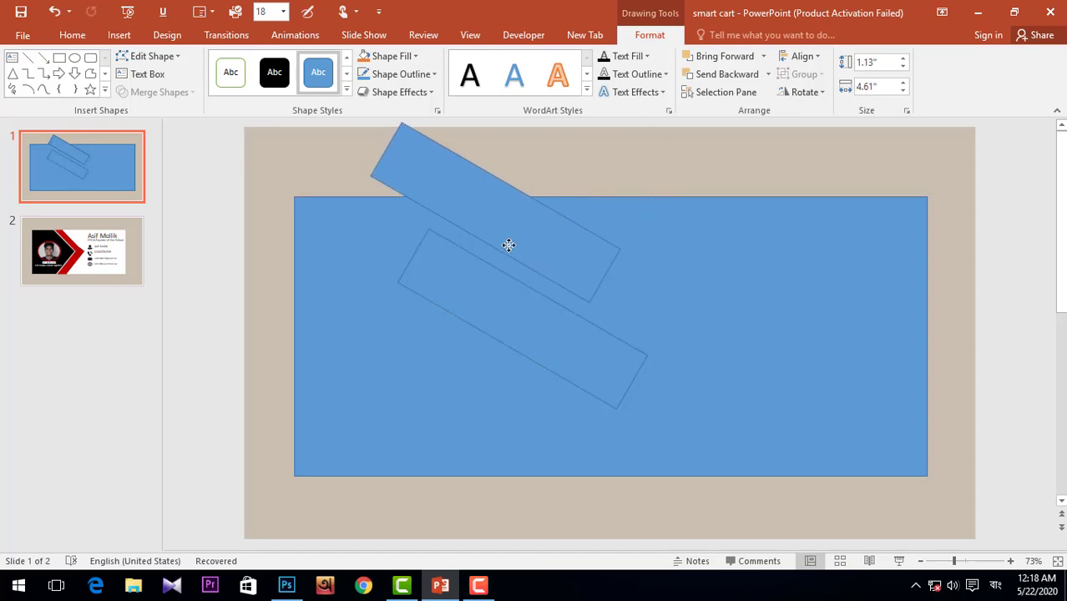
{"action": "left_click", "coordinate": [529, 333]}
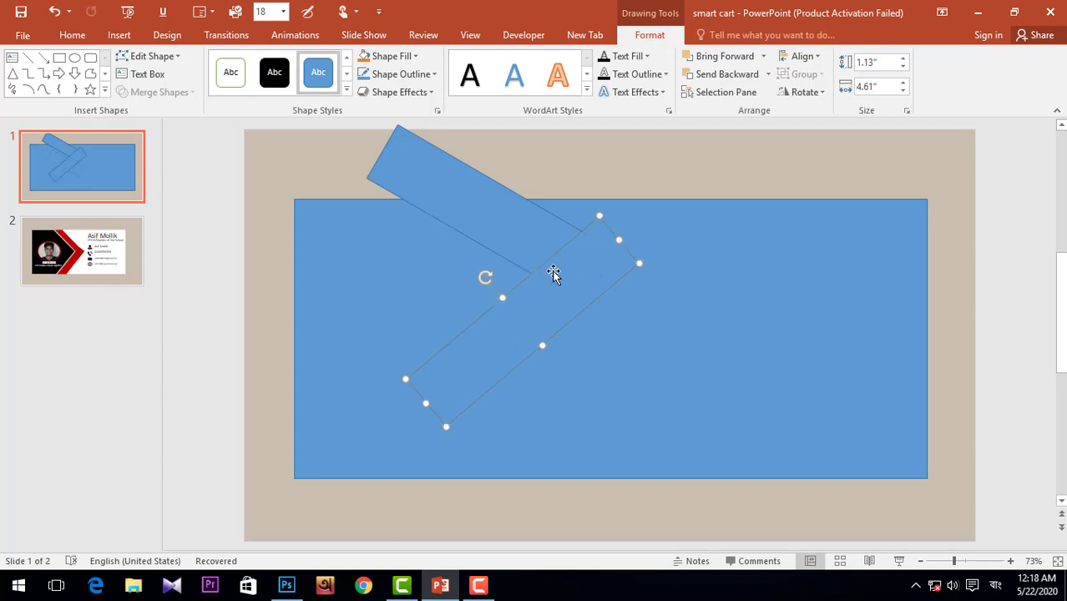
{"action": "left_click_drag", "start_coordinate": [554, 274], "coordinate": [541, 372]}
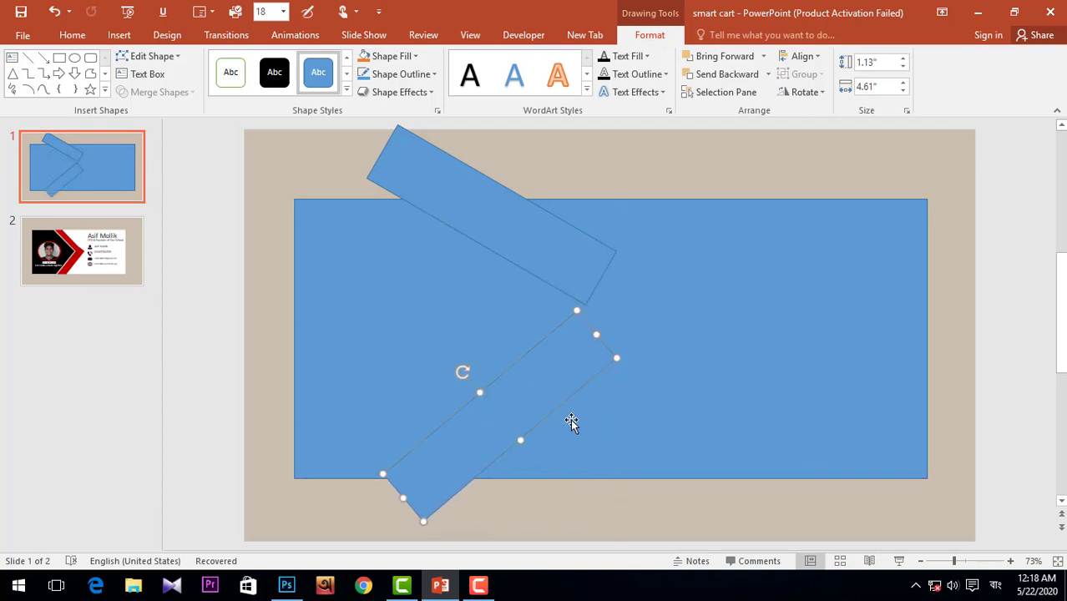
{"action": "left_click", "coordinate": [538, 219]}
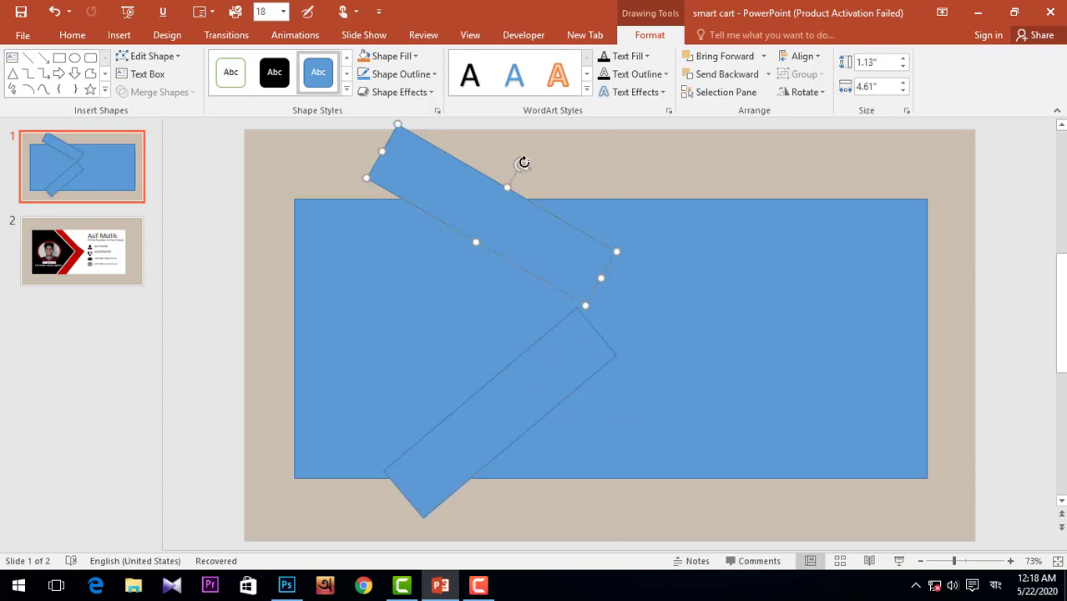
{"action": "left_click_drag", "start_coordinate": [524, 159], "coordinate": [524, 303]}
{"action": "left_click", "coordinate": [530, 379]}
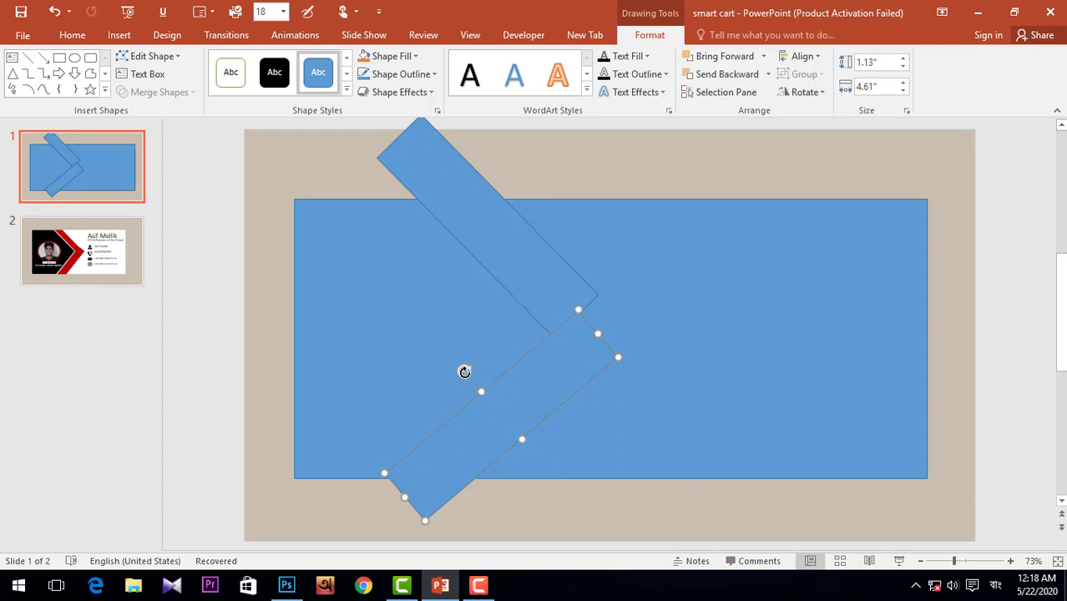
{"action": "left_click_drag", "start_coordinate": [464, 371], "coordinate": [460, 374]}
{"action": "left_click_drag", "start_coordinate": [544, 382], "coordinate": [555, 391]}
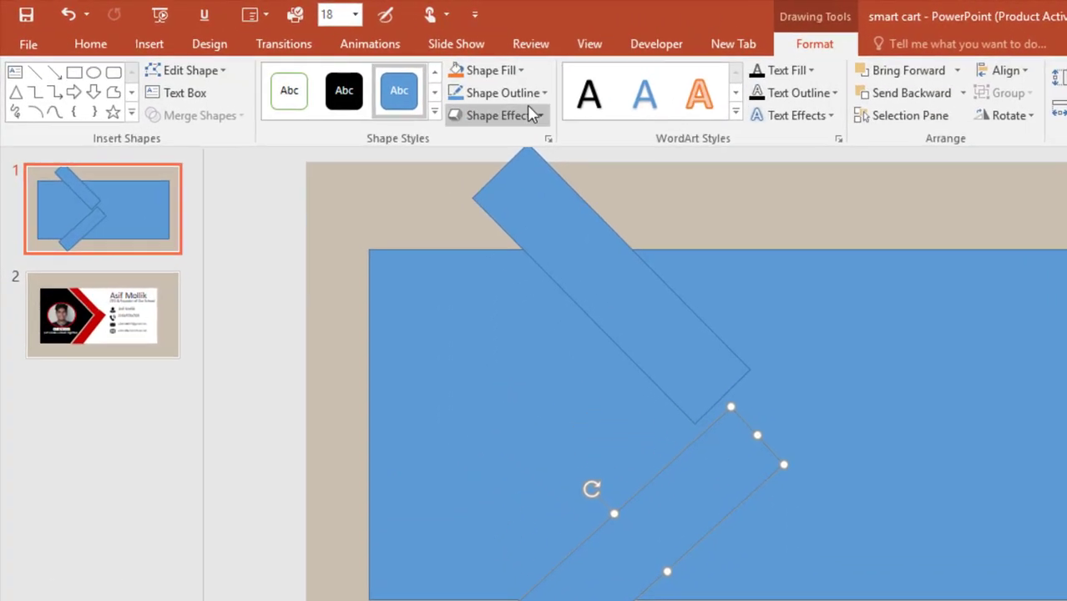
Step: Remove the outlines from both chevron bars and nudge the tilted bar into place
{"action": "left_click", "coordinate": [419, 78]}
{"action": "left_click", "coordinate": [514, 303]}
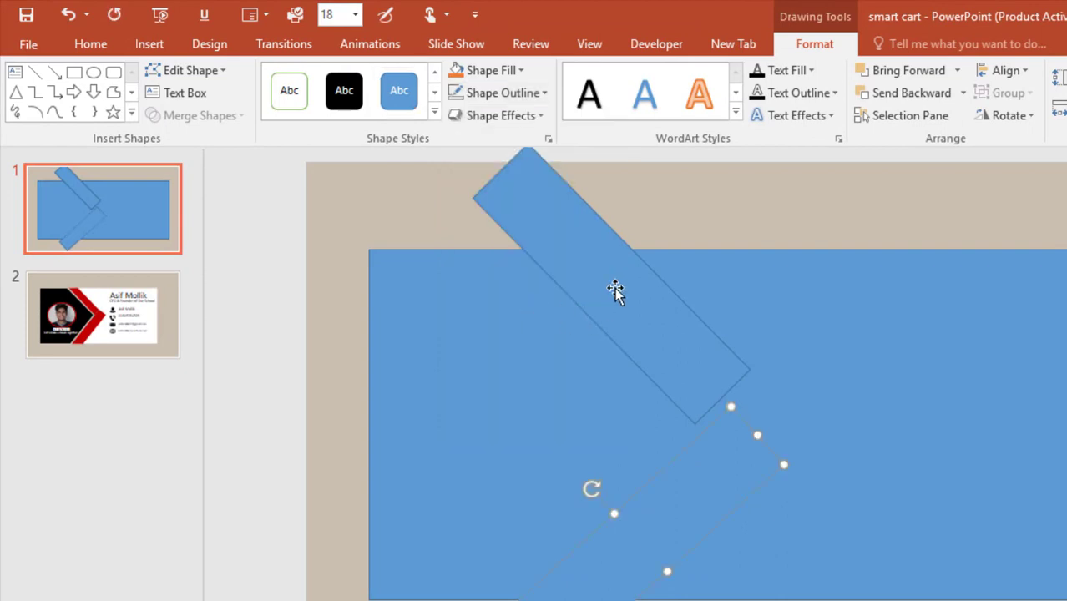
{"action": "left_click", "coordinate": [620, 280]}
{"action": "left_click", "coordinate": [504, 94]}
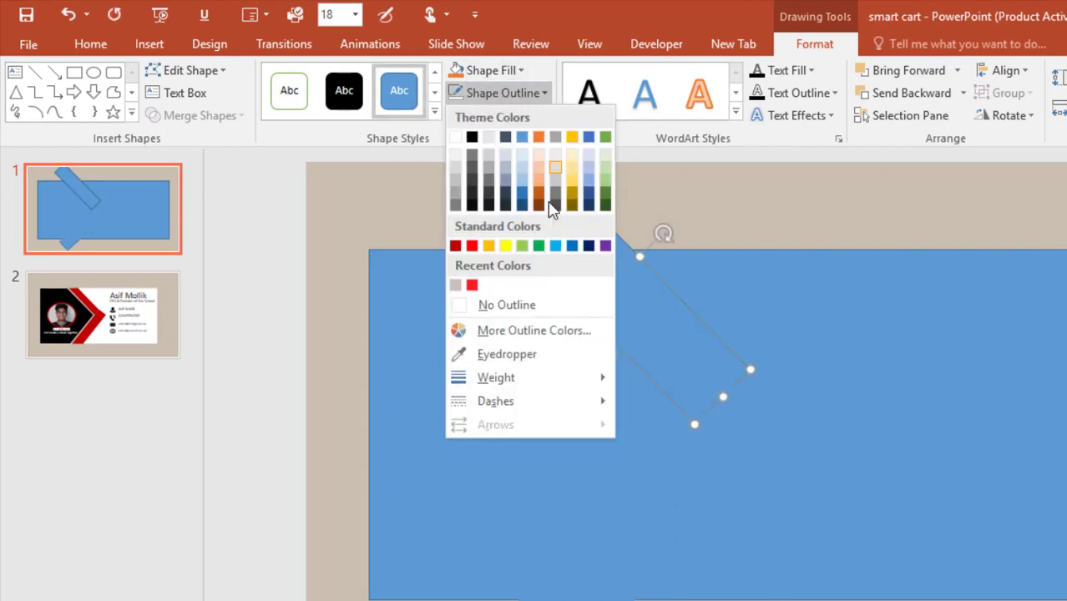
{"action": "left_click", "coordinate": [529, 306]}
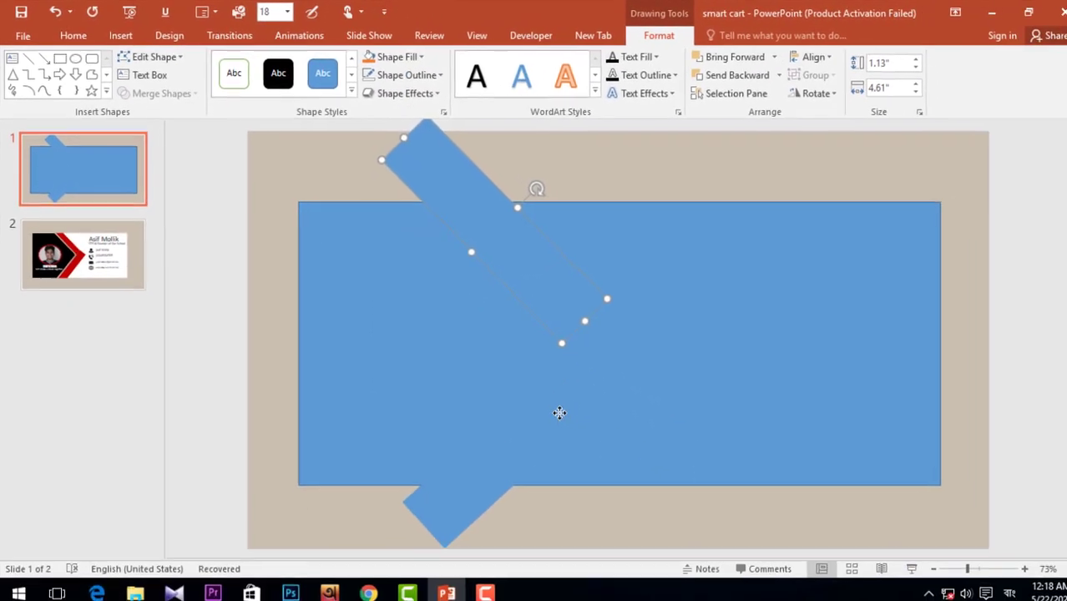
{"action": "left_click_drag", "start_coordinate": [555, 403], "coordinate": [565, 372]}
Step: Fill the large base rectangle white and remove its outline
{"action": "left_click", "coordinate": [389, 275]}
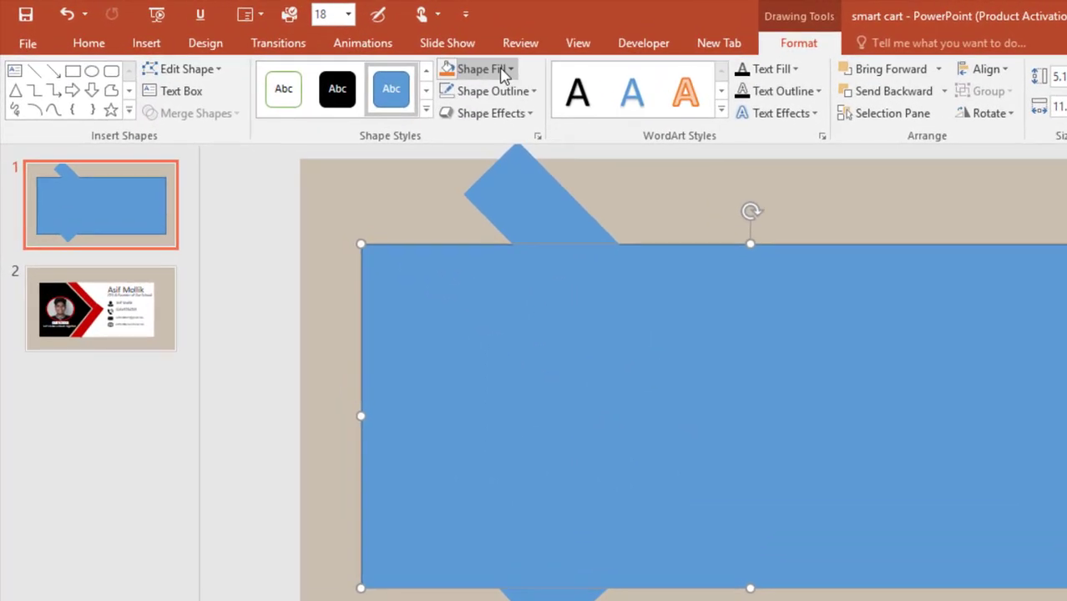
{"action": "left_click", "coordinate": [401, 61]}
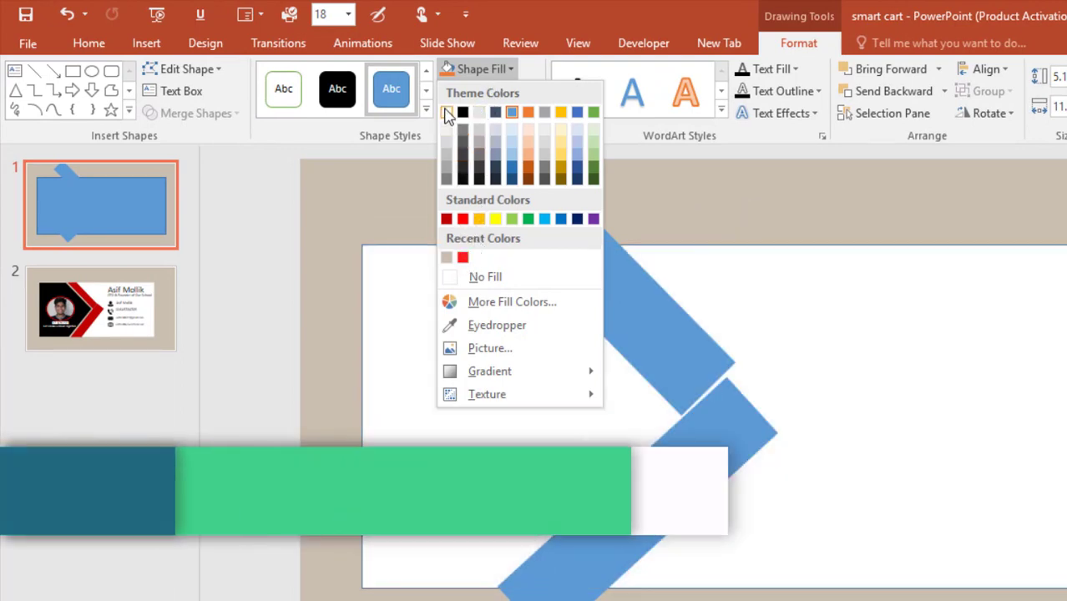
{"action": "left_click", "coordinate": [447, 114]}
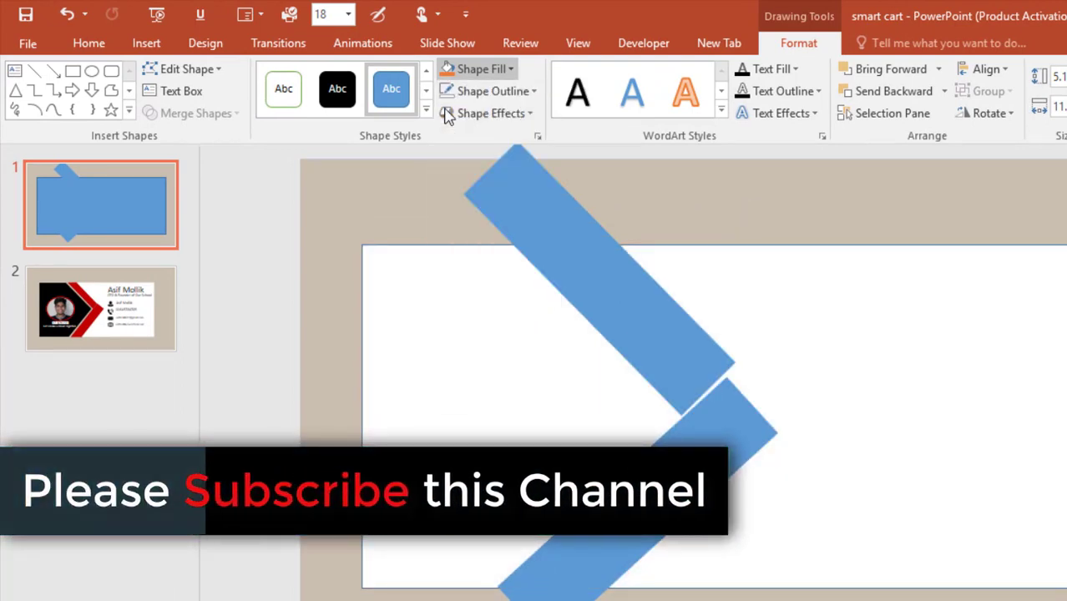
{"action": "left_click", "coordinate": [477, 69]}
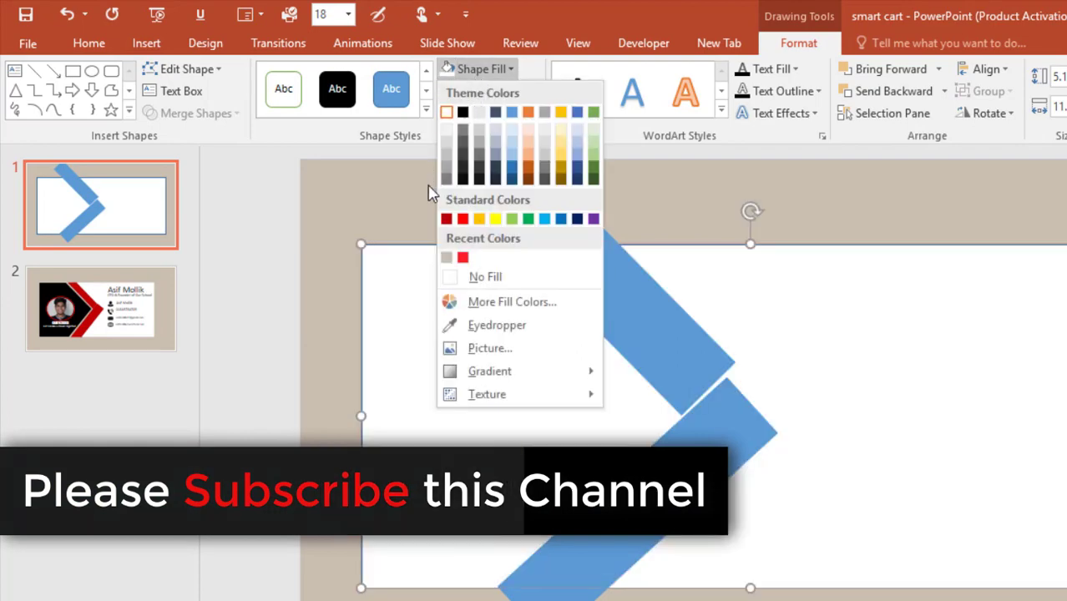
{"action": "left_click", "coordinate": [477, 68]}
{"action": "left_click", "coordinate": [477, 68]}
{"action": "left_click", "coordinate": [454, 154]}
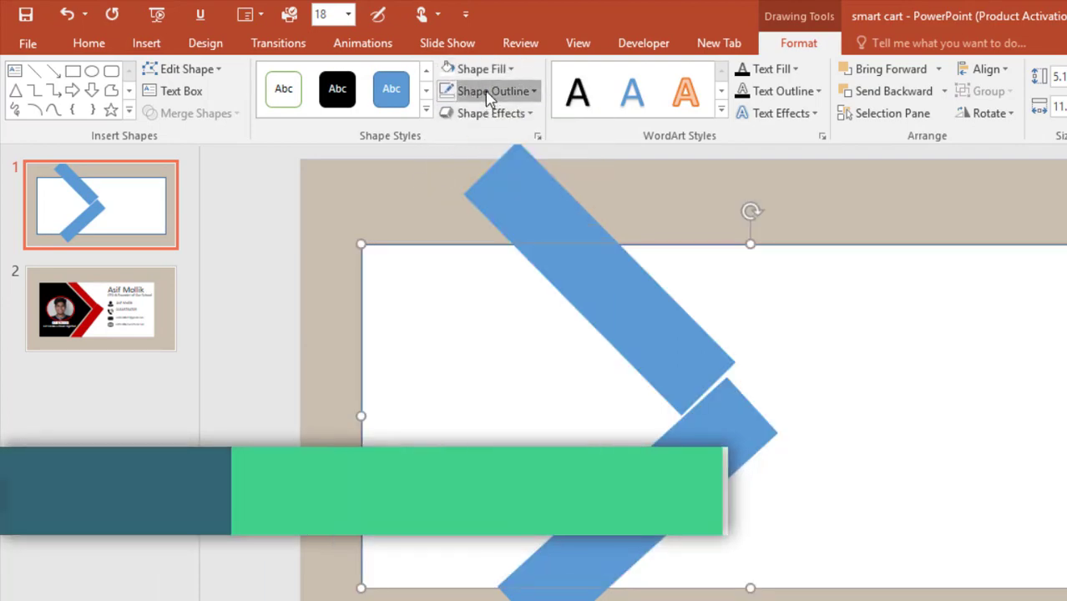
{"action": "left_click", "coordinate": [491, 92]}
{"action": "left_click", "coordinate": [489, 298]}
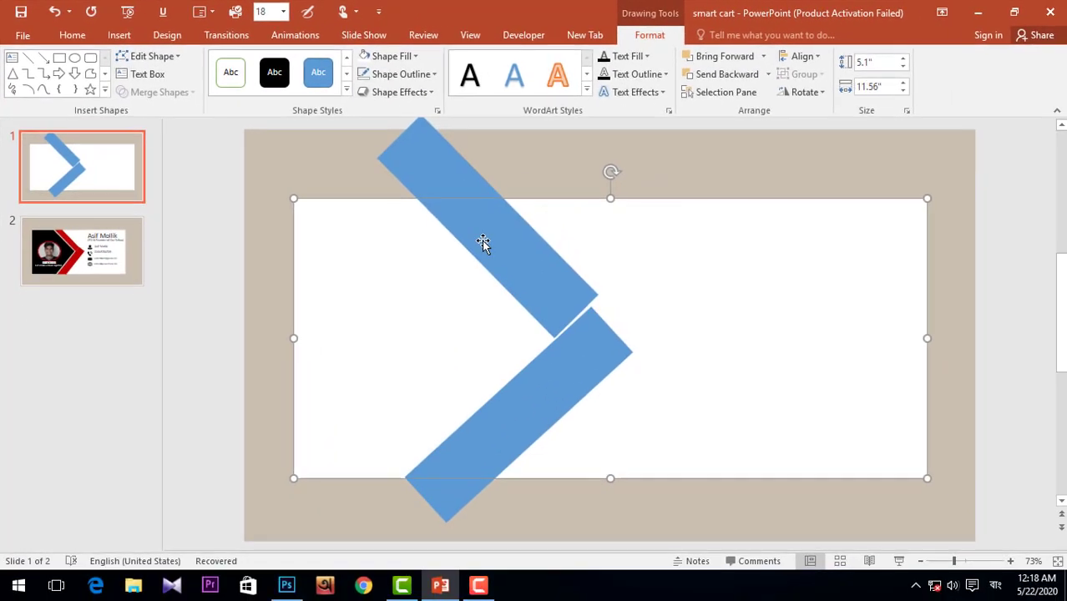
Step: Move and slightly rotate the upper blue bar to line up with the lower bar
{"action": "left_click", "coordinate": [483, 242]}
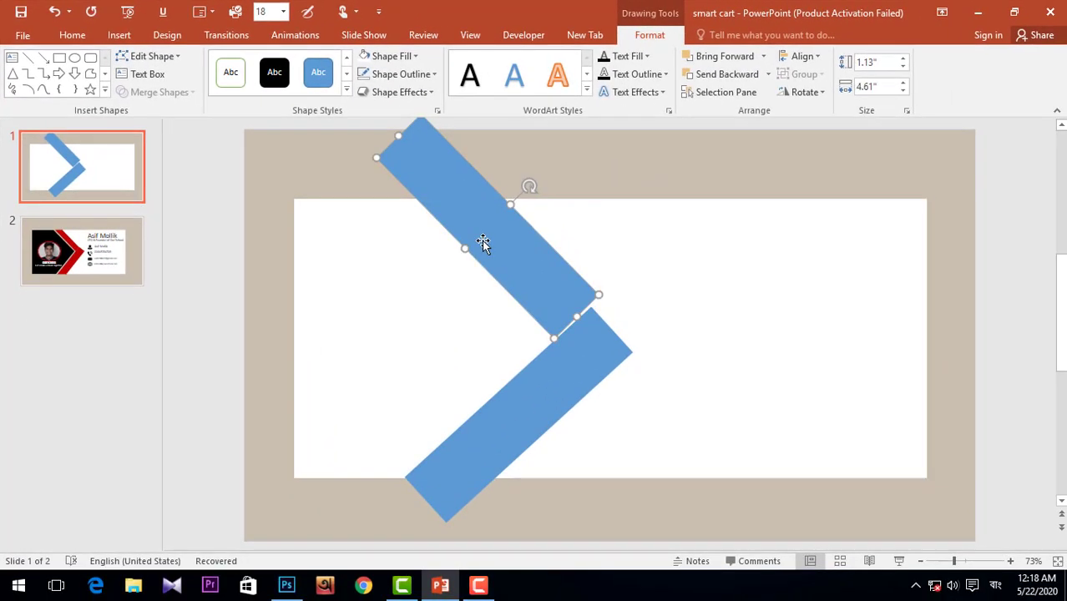
{"action": "left_click_drag", "start_coordinate": [509, 252], "coordinate": [502, 260]}
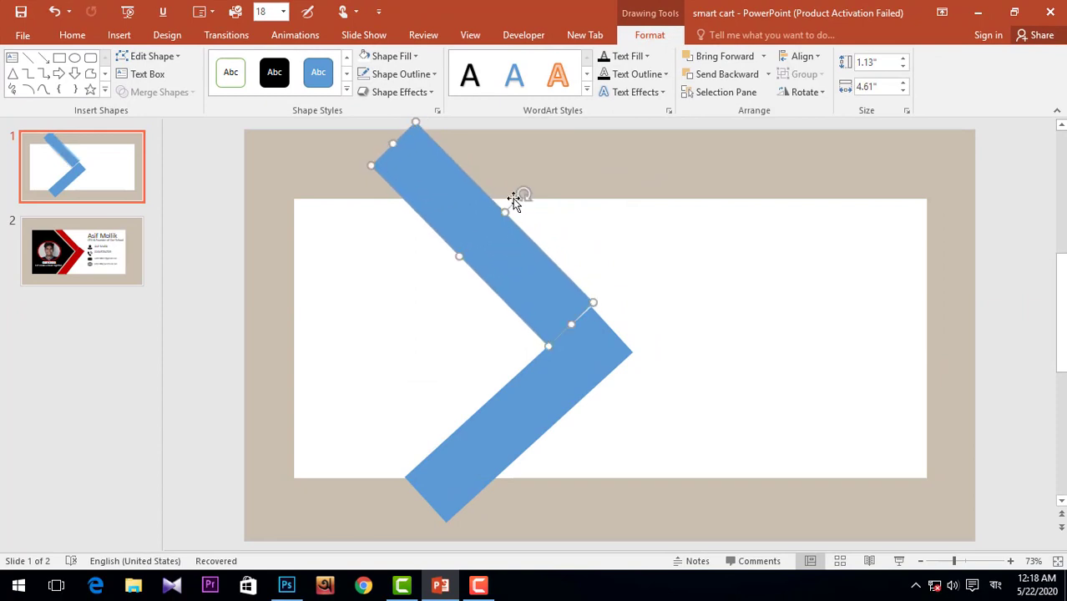
{"action": "left_click_drag", "start_coordinate": [520, 194], "coordinate": [519, 200]}
Step: Nudge the lower bar left and the upper bar down-left toward each other
{"action": "left_click", "coordinate": [586, 367]}
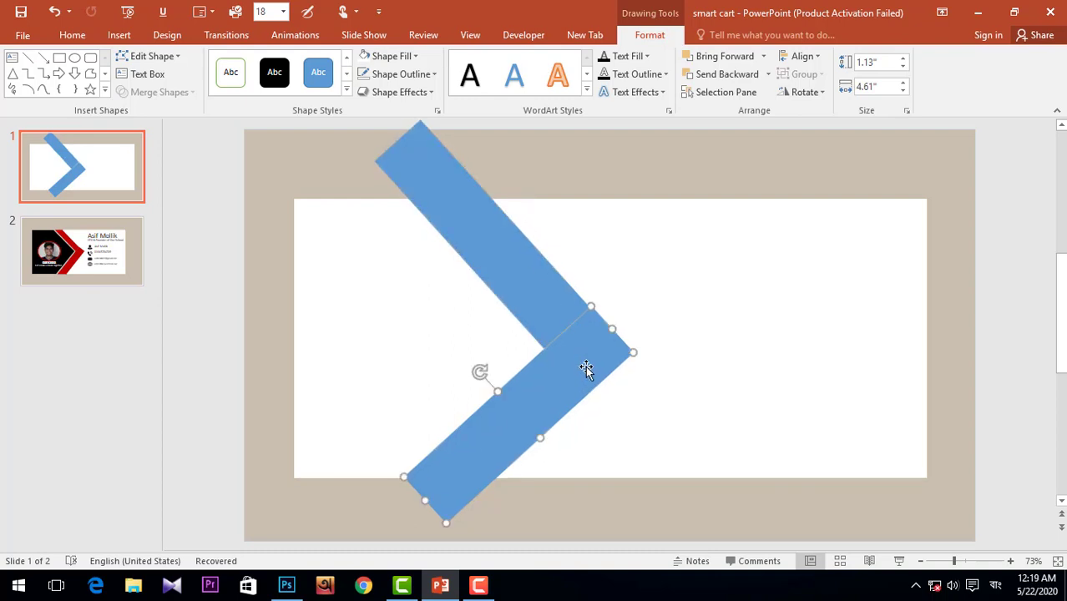
{"action": "key", "text": "ctrl+Left"}
{"action": "left_click", "coordinate": [548, 294]}
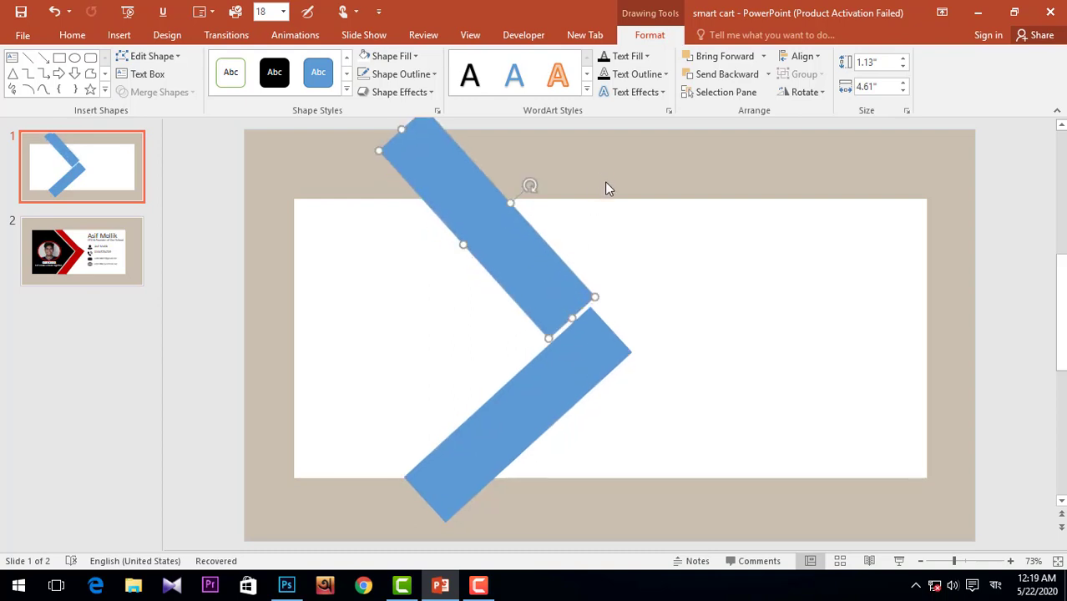
{"action": "key", "text": "Down"}
{"action": "key", "text": "Down"}
{"action": "key", "text": "Left"}
{"action": "left_click", "coordinate": [622, 169]}
Step: Remove the lower bar's outline and drag it up to close the seam
{"action": "left_click", "coordinate": [570, 366]}
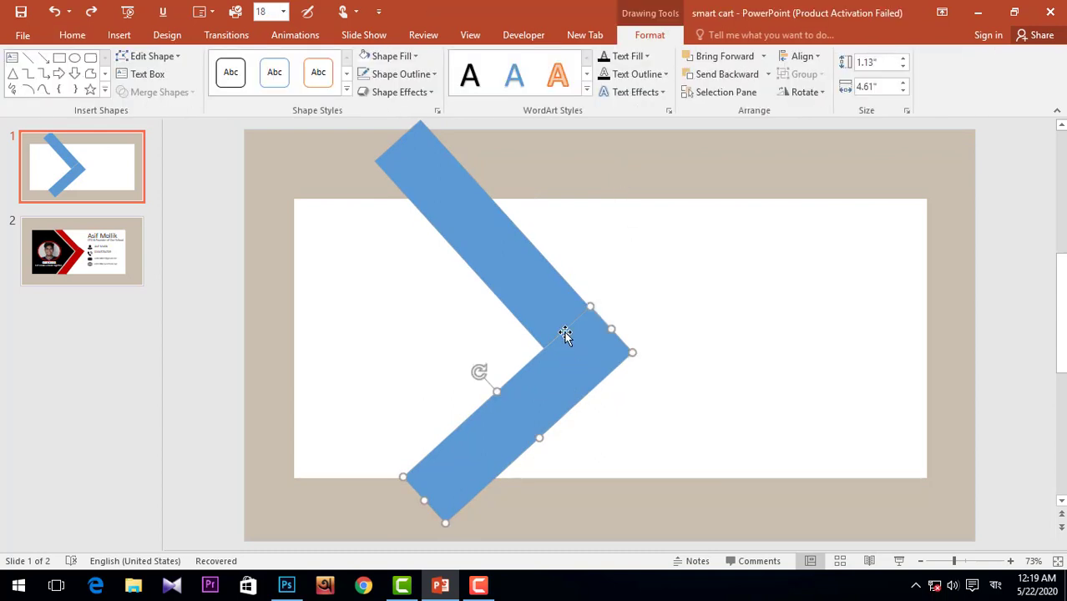
{"action": "left_click", "coordinate": [404, 73]}
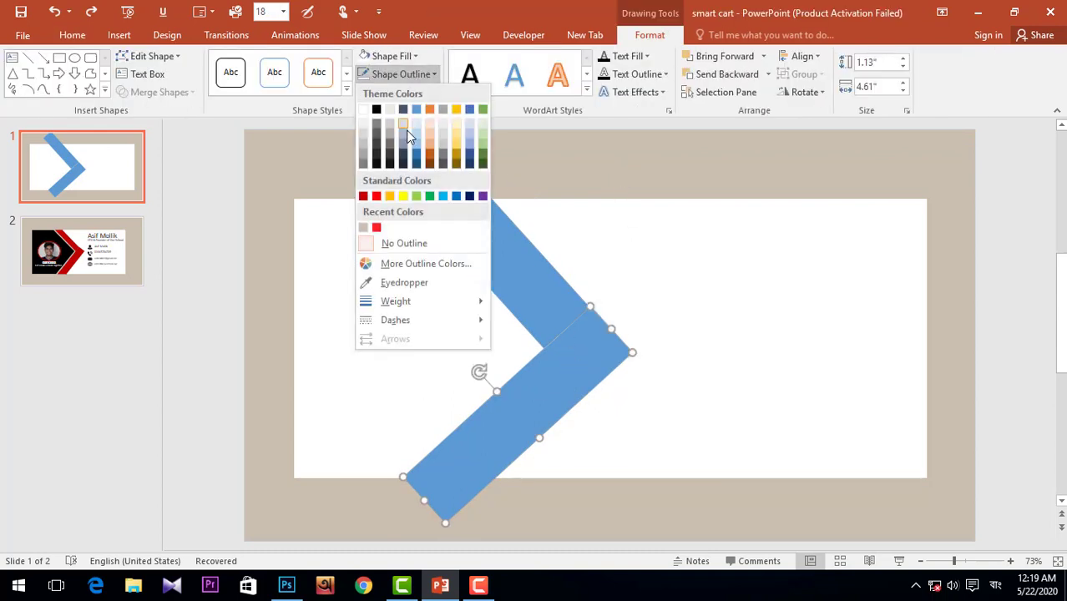
{"action": "left_click", "coordinate": [404, 243]}
{"action": "left_click", "coordinate": [512, 269]}
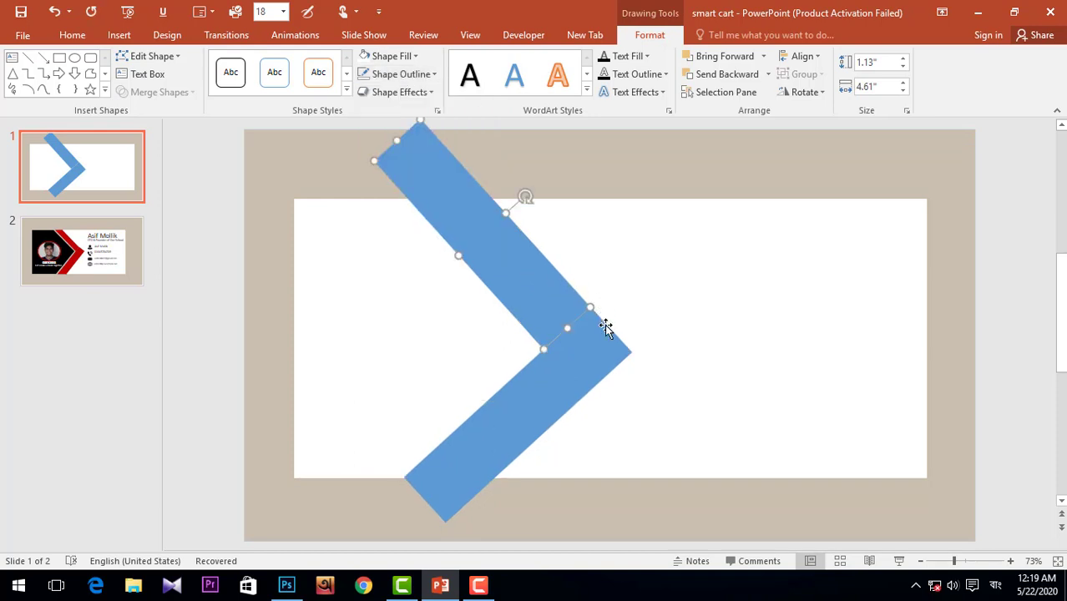
{"action": "scroll", "coordinate": [605, 327], "scroll_direction": "up", "scroll_amount": 10, "text": "ctrl"}
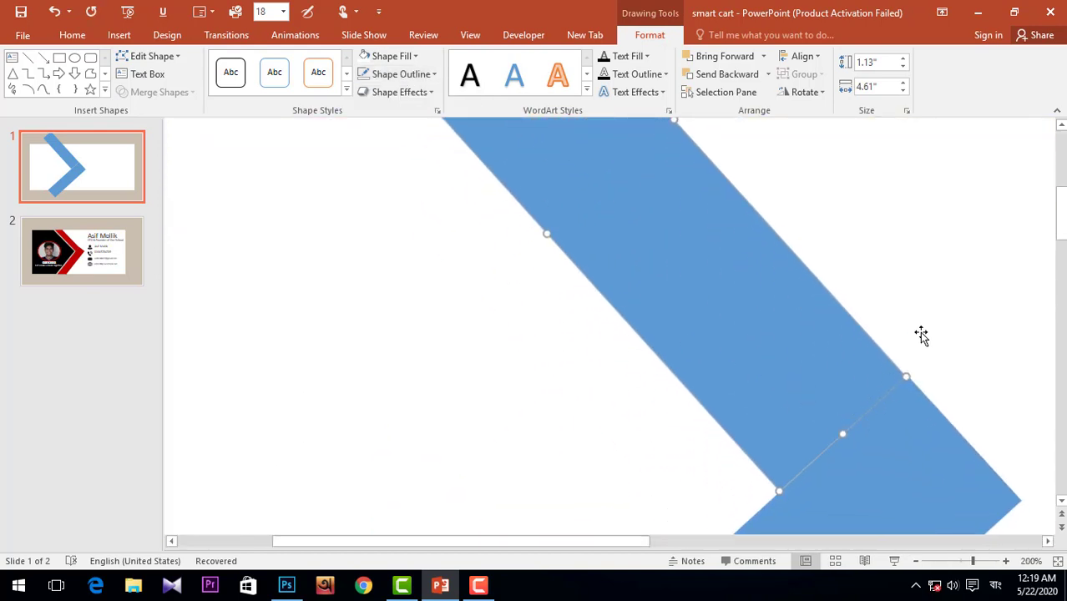
{"action": "left_click", "coordinate": [916, 362]}
{"action": "mouse_move", "coordinate": [865, 470]}
{"action": "left_mouse_down"}
{"action": "mouse_move", "coordinate": [879, 477]}
{"action": "mouse_move", "coordinate": [862, 469]}
{"action": "mouse_move", "coordinate": [869, 455]}
{"action": "left_mouse_up"}
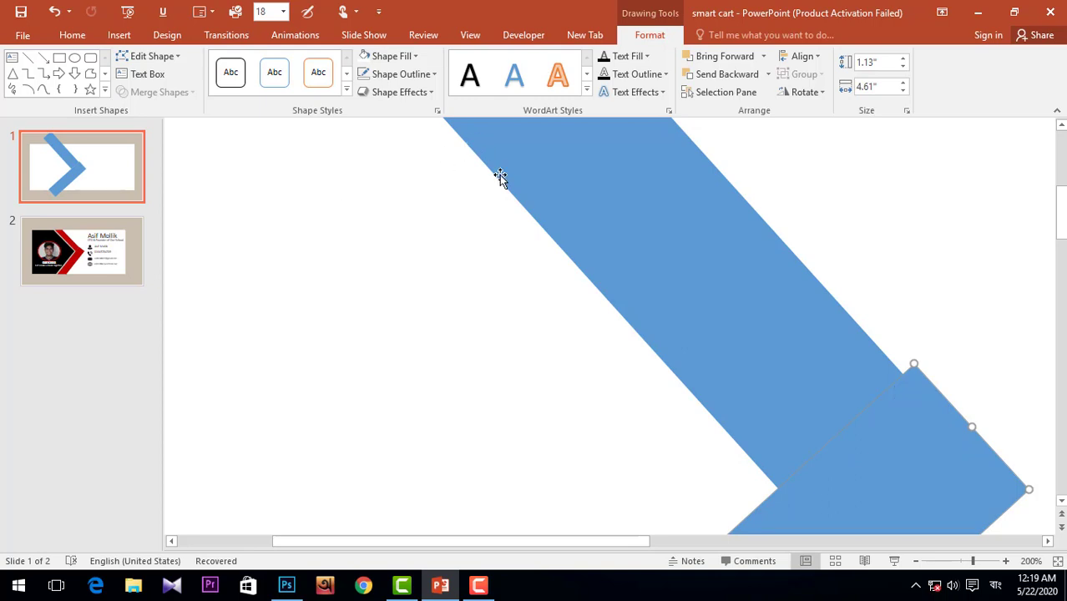
{"action": "scroll", "coordinate": [572, 368], "scroll_direction": "down", "scroll_amount": 10}
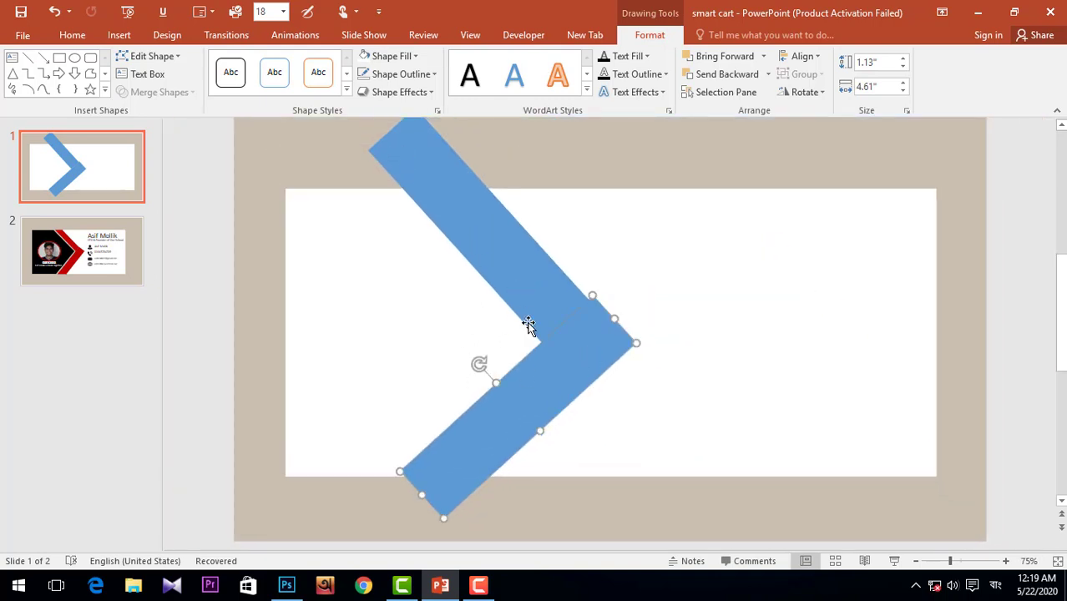
Step: Select the upper bar and white rectangle, try a Fragment merge, then undo it
{"action": "left_click", "coordinate": [517, 290], "text": "shift"}
{"action": "left_click", "coordinate": [424, 315], "text": "shift"}
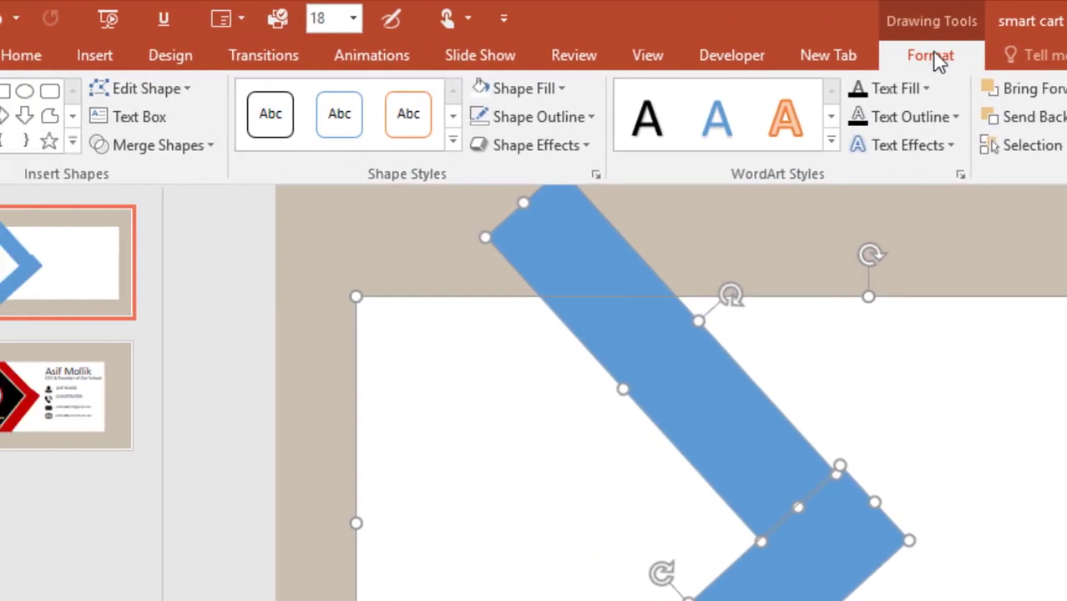
{"action": "left_click", "coordinate": [213, 150]}
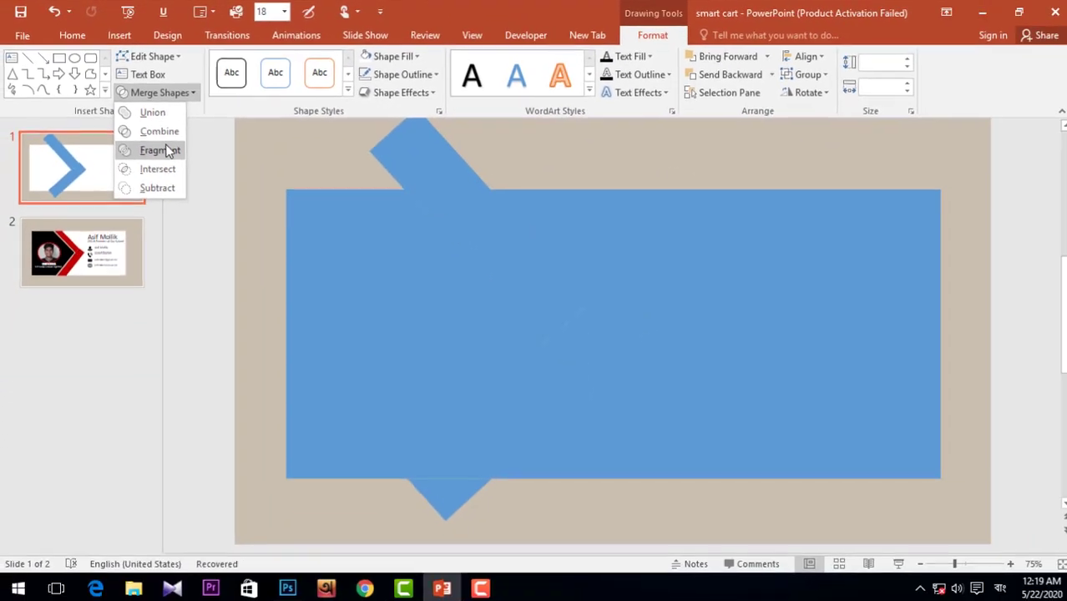
{"action": "left_click", "coordinate": [160, 150]}
{"action": "left_click", "coordinate": [189, 184]}
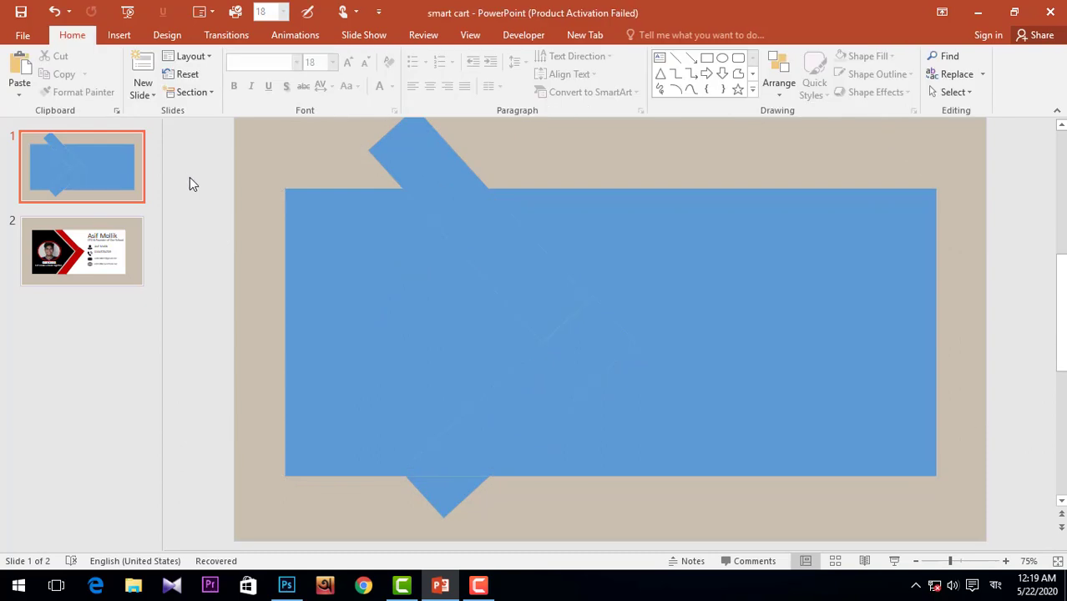
{"action": "left_click", "coordinate": [396, 151]}
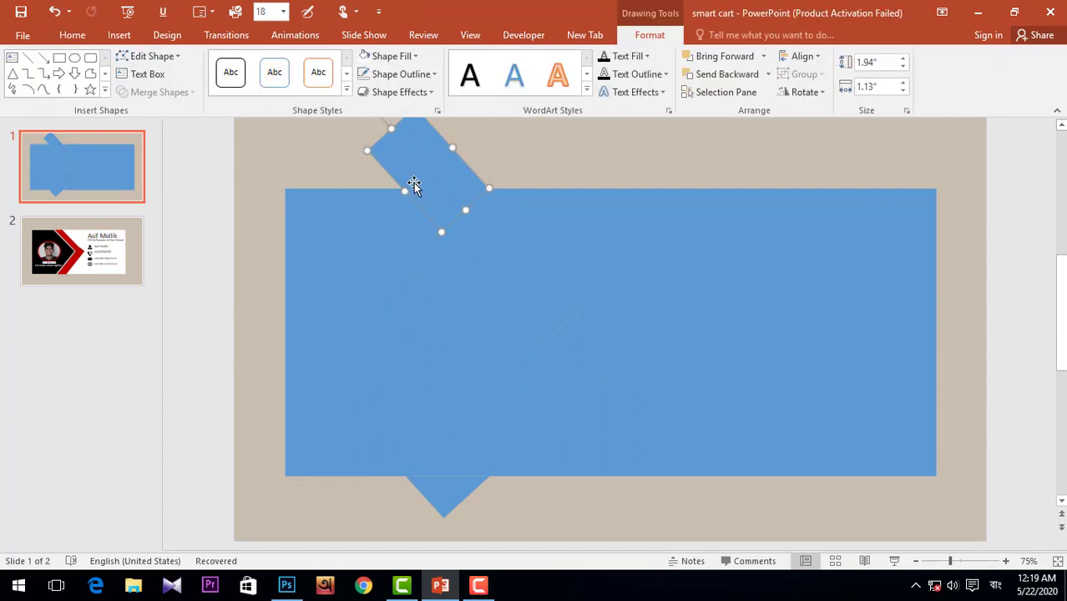
{"action": "scroll", "coordinate": [336, 177], "scroll_direction": "down", "scroll_amount": 3}
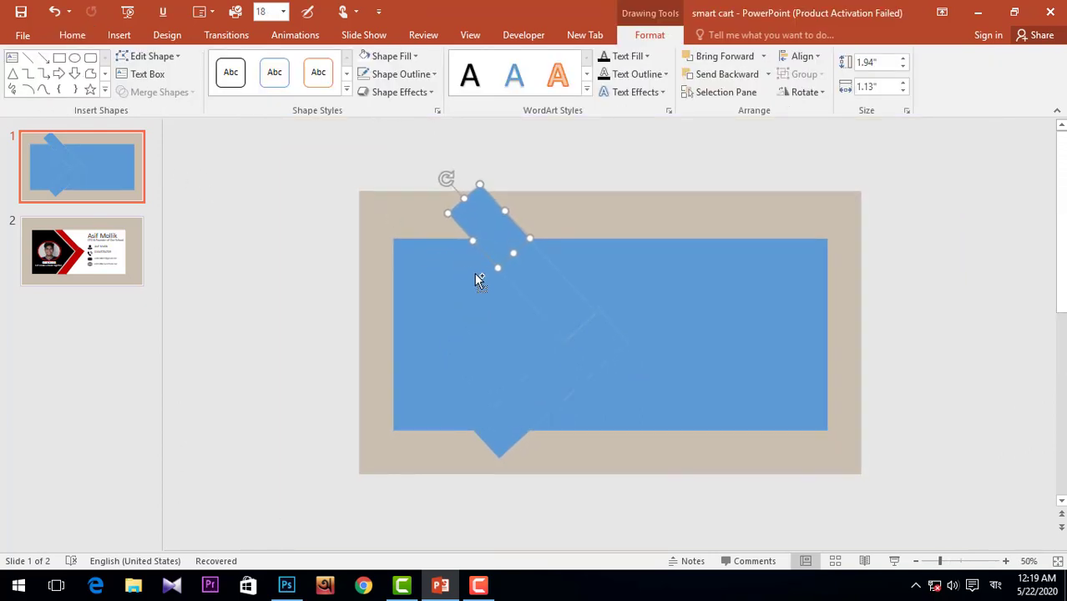
{"action": "key", "text": "ctrl+z"}
Step: Fragment a reduced selection, inspect the diagonal piece, and undo the split again
{"action": "left_click", "coordinate": [491, 222], "text": "shift"}
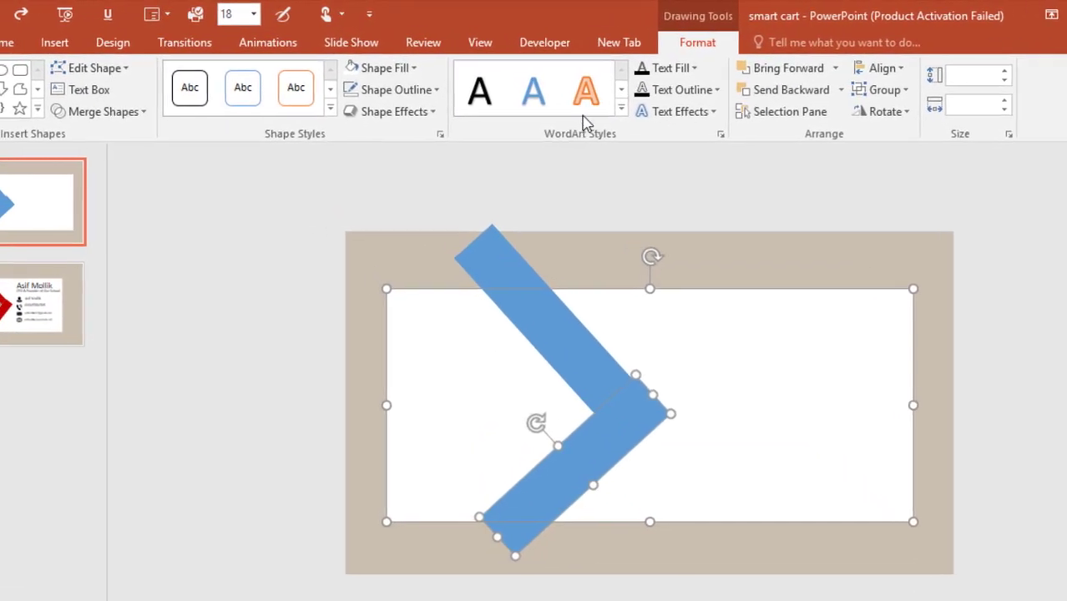
{"action": "left_click", "coordinate": [184, 112]}
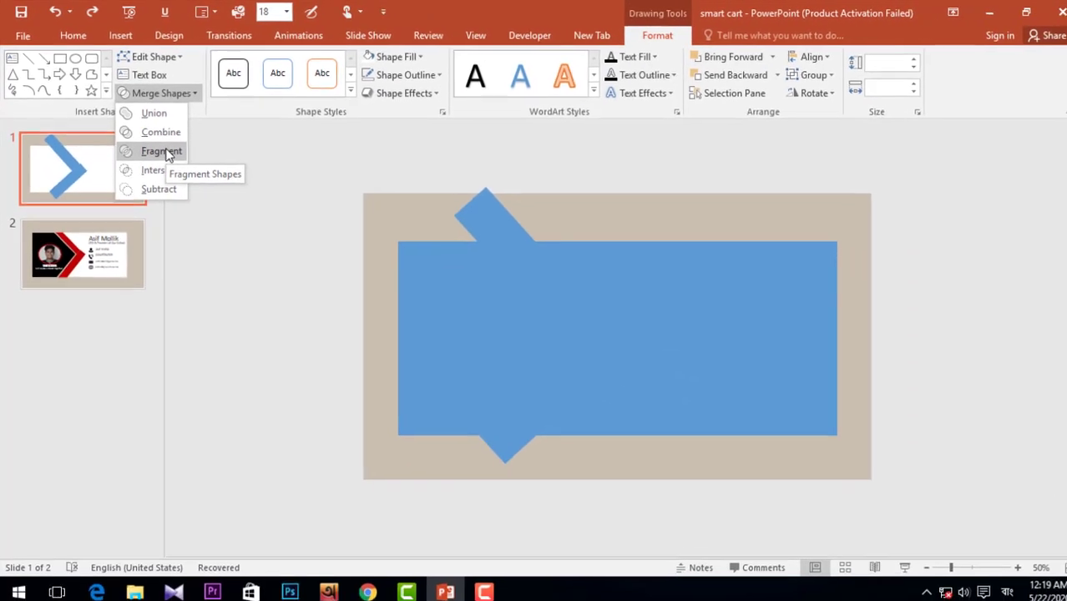
{"action": "left_click", "coordinate": [199, 183]}
{"action": "left_click", "coordinate": [306, 238]}
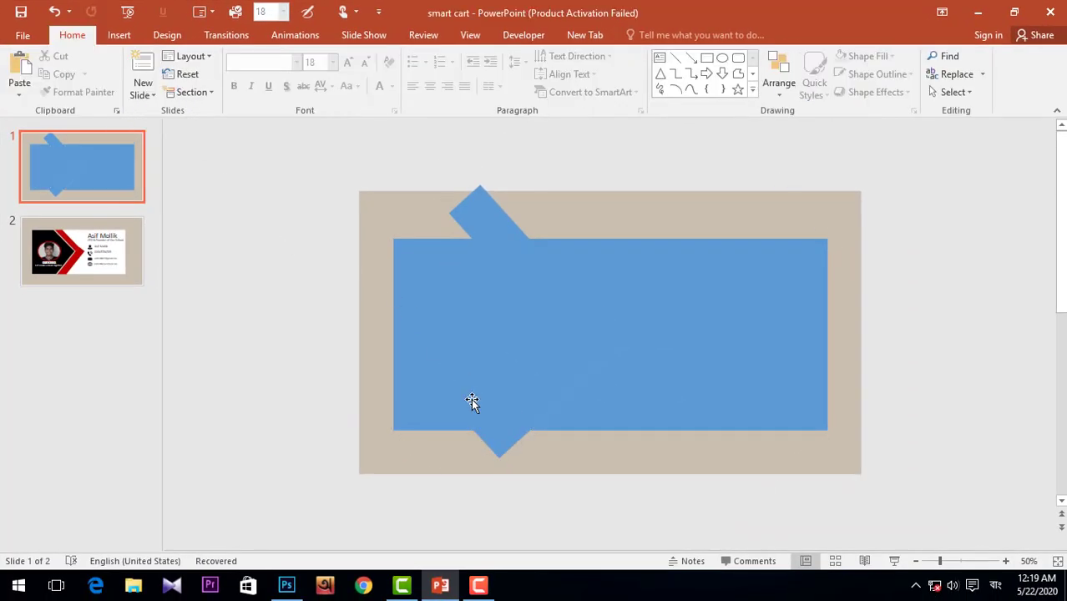
{"action": "left_click", "coordinate": [539, 402]}
{"action": "scroll", "coordinate": [544, 419], "scroll_direction": "up", "scroll_amount": 2, "text": "ctrl"}
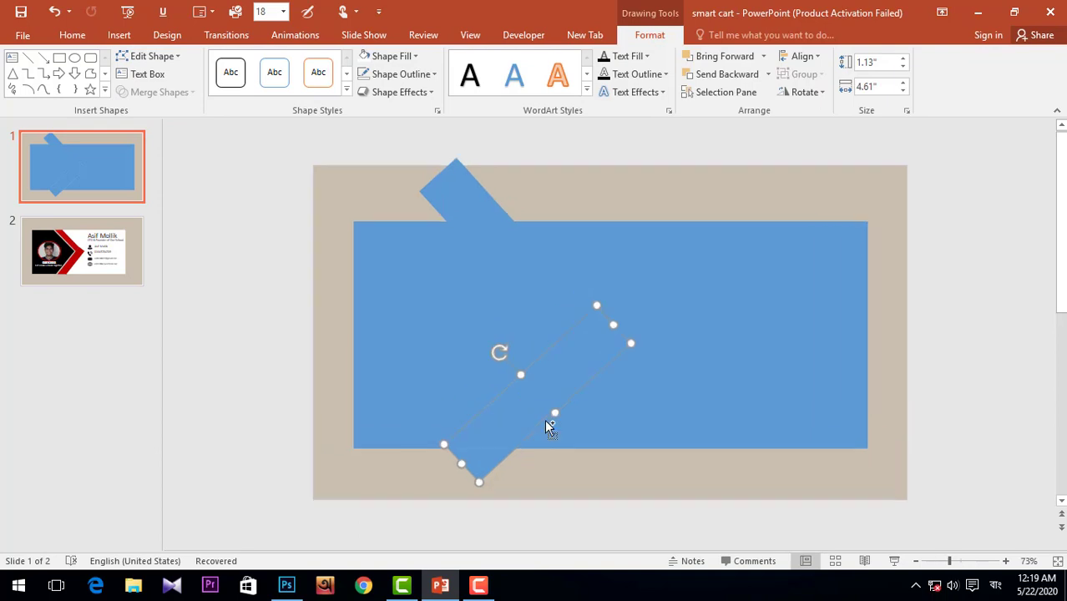
{"action": "scroll", "coordinate": [501, 442], "scroll_direction": "down", "scroll_amount": 2}
{"action": "left_click", "coordinate": [34, 186]}
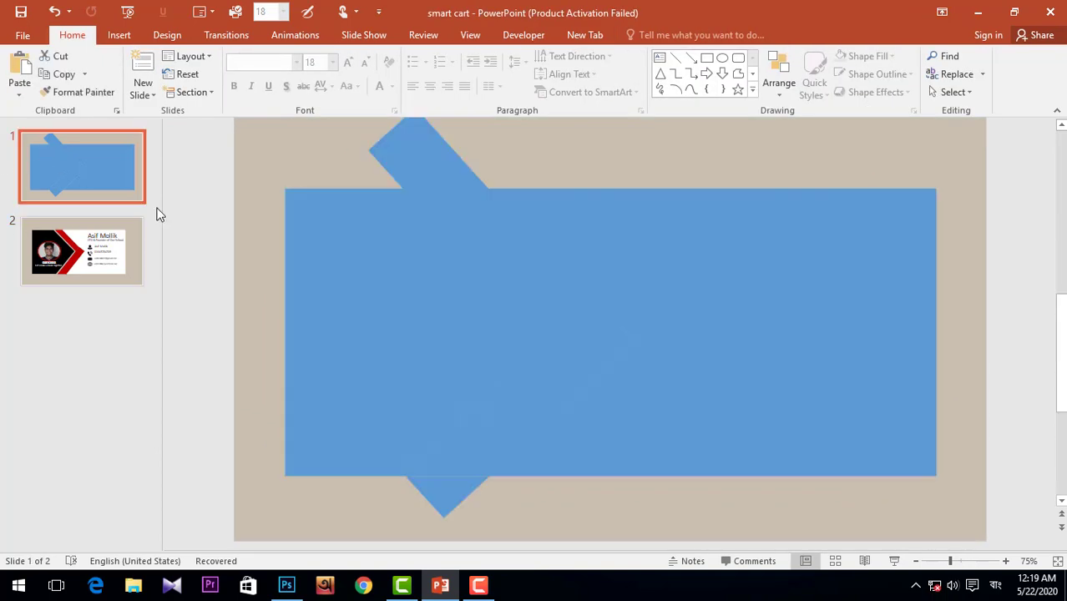
{"action": "left_click", "coordinate": [407, 159]}
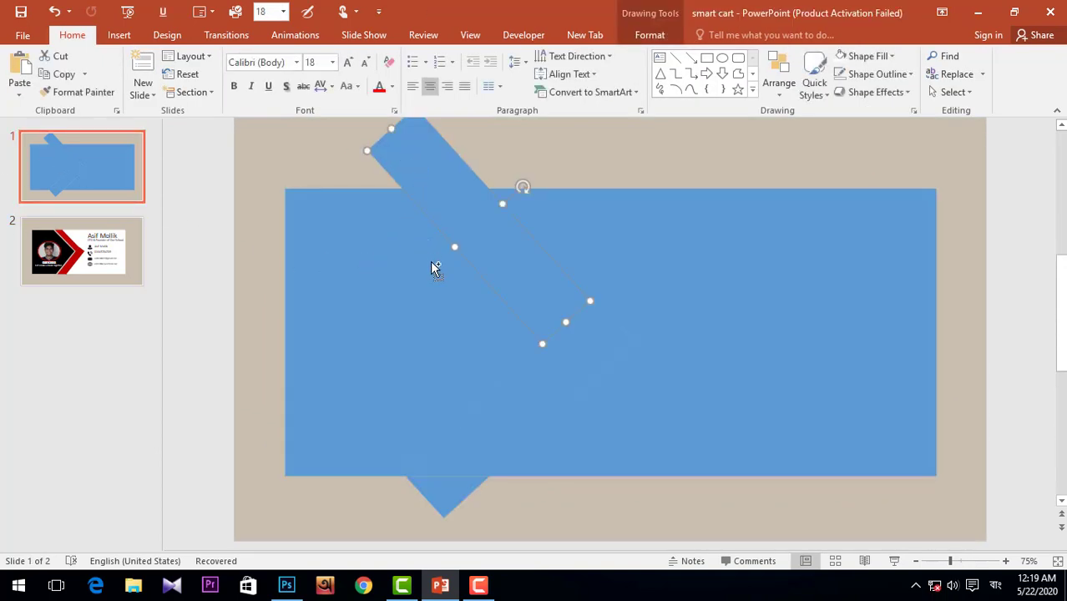
{"action": "key", "text": "ctrl+z"}
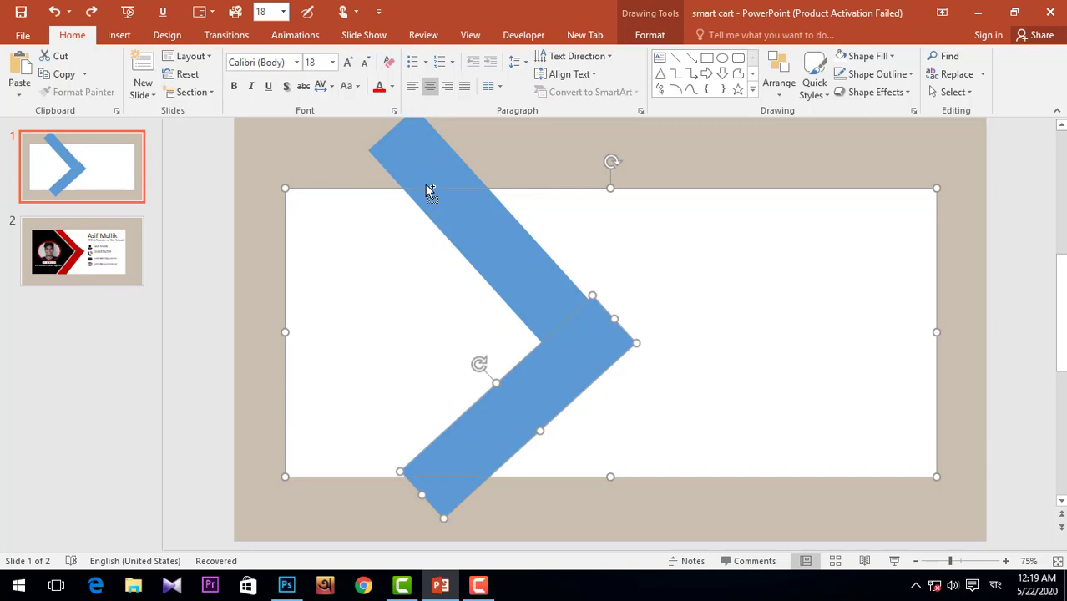
Step: Select both chevron bars together with the white card rectangle
{"action": "left_click", "coordinate": [402, 283], "text": "shift"}
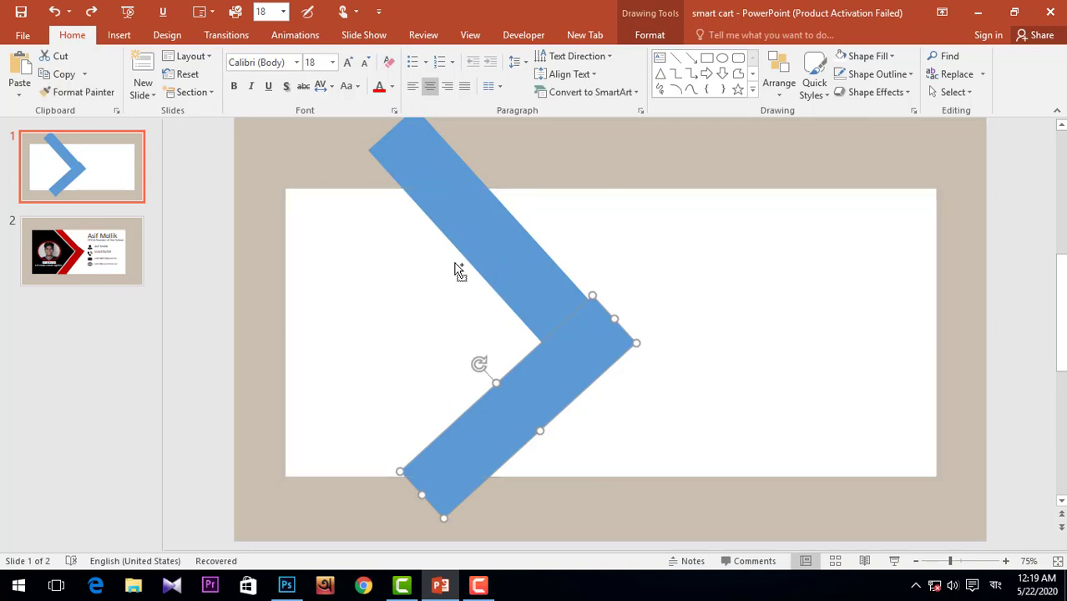
{"action": "double_click", "coordinate": [494, 236]}
{"action": "left_click", "coordinate": [540, 358], "text": "shift"}
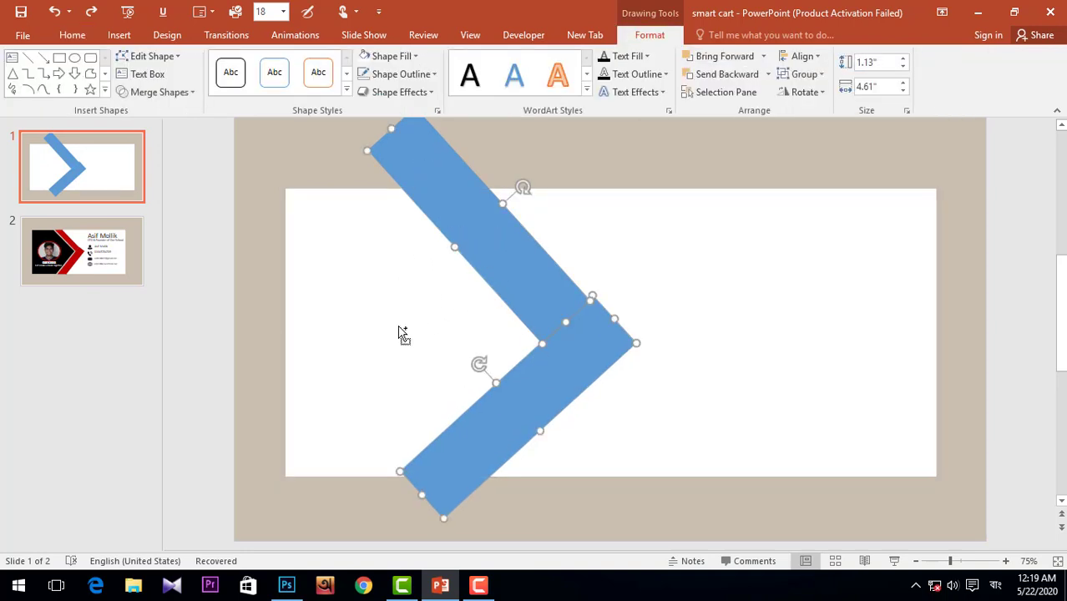
{"action": "left_click", "coordinate": [398, 286], "text": "shift"}
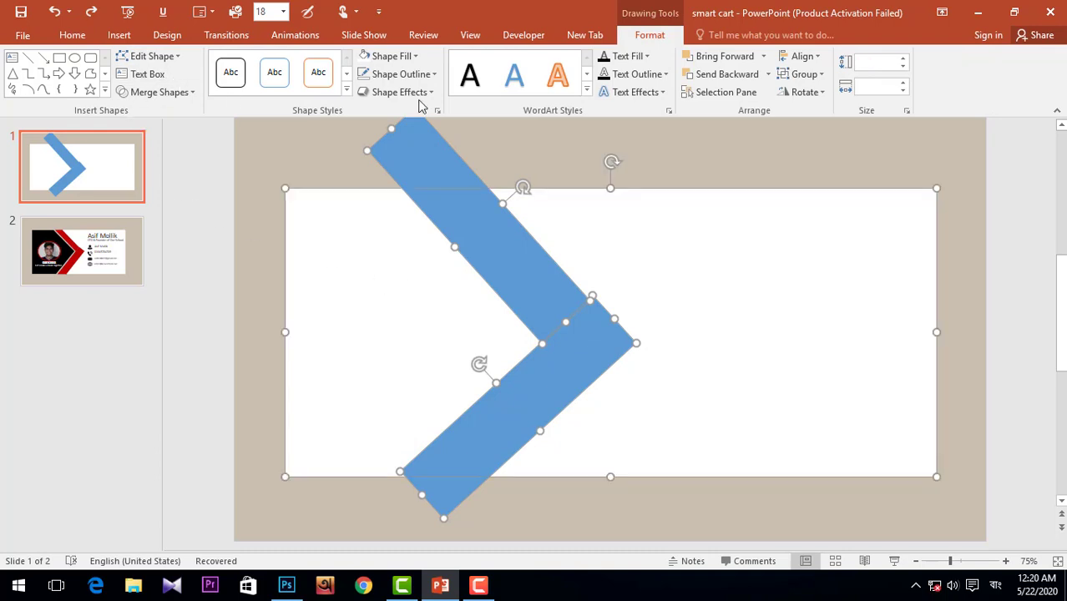
Step: Fragment the chevron and card, deleting the pieces above and below the card
{"action": "left_click", "coordinate": [155, 92]}
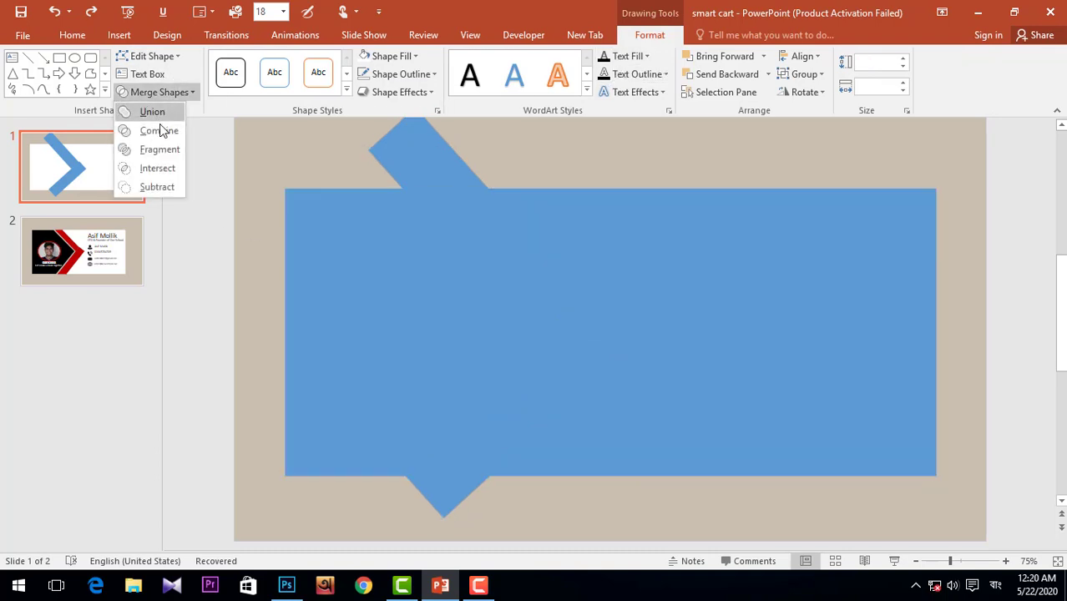
{"action": "left_click", "coordinate": [166, 153]}
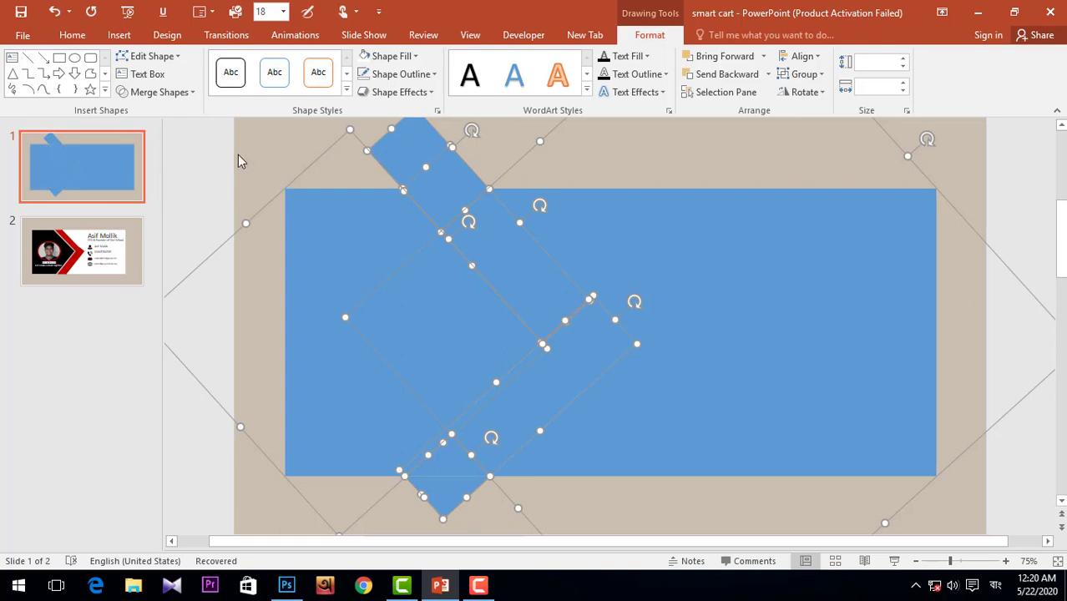
{"action": "left_click", "coordinate": [305, 174]}
{"action": "left_click", "coordinate": [414, 159]}
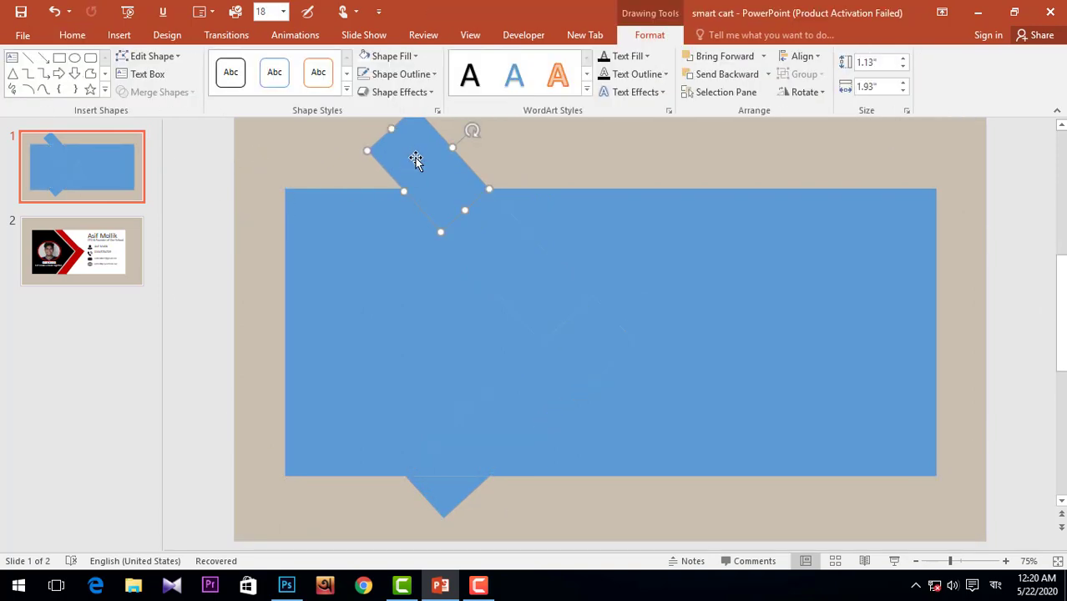
{"action": "key", "text": "Delete"}
{"action": "left_click", "coordinate": [429, 493]}
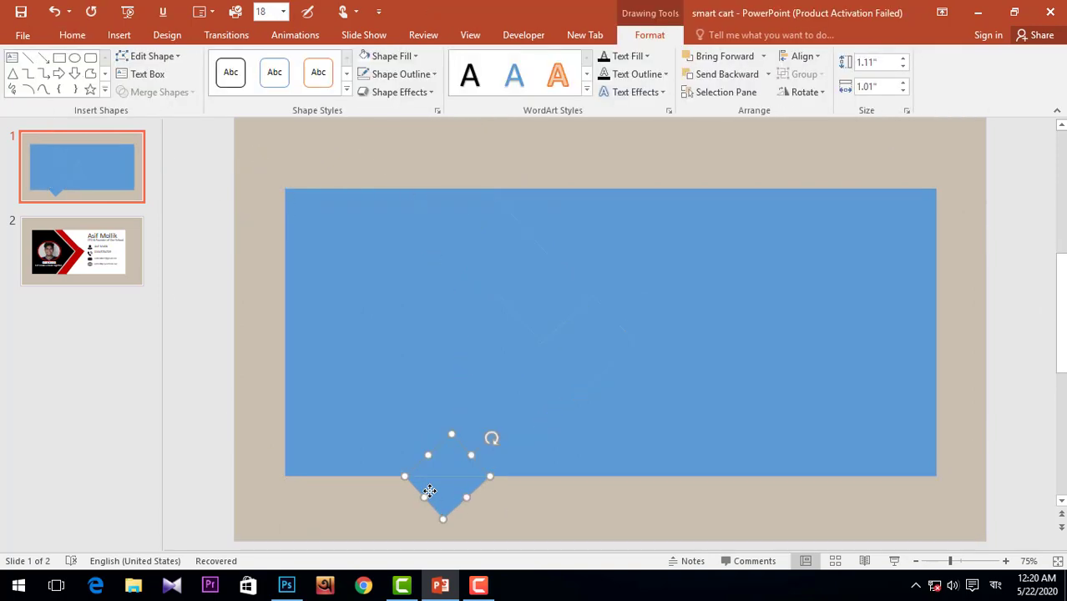
{"action": "key", "text": "Delete"}
{"action": "left_click", "coordinate": [527, 409]}
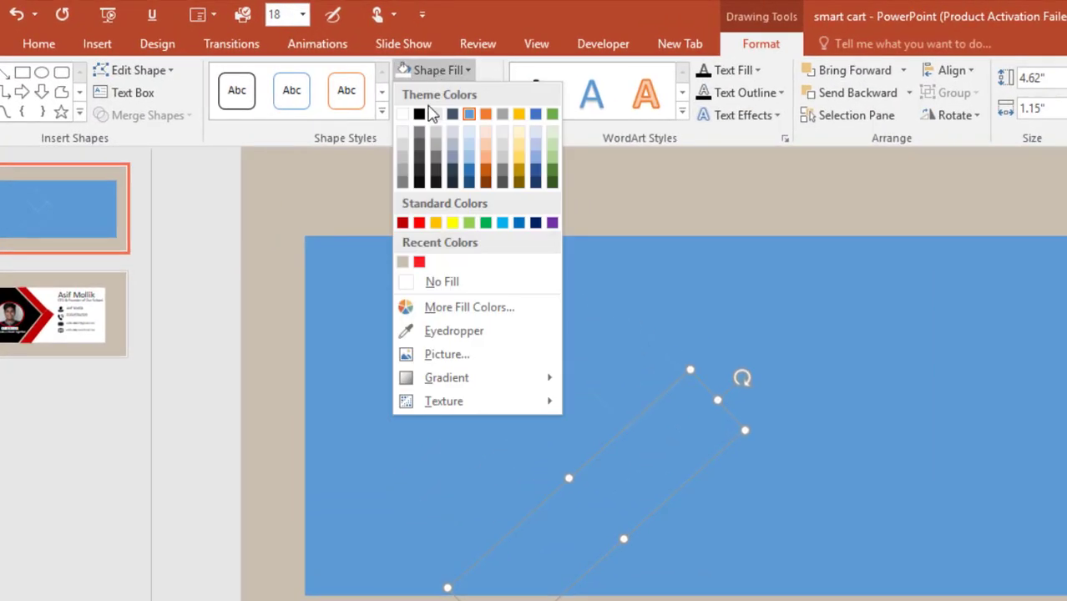
Step: Fill both chevron bars dark red
{"action": "left_click", "coordinate": [403, 222]}
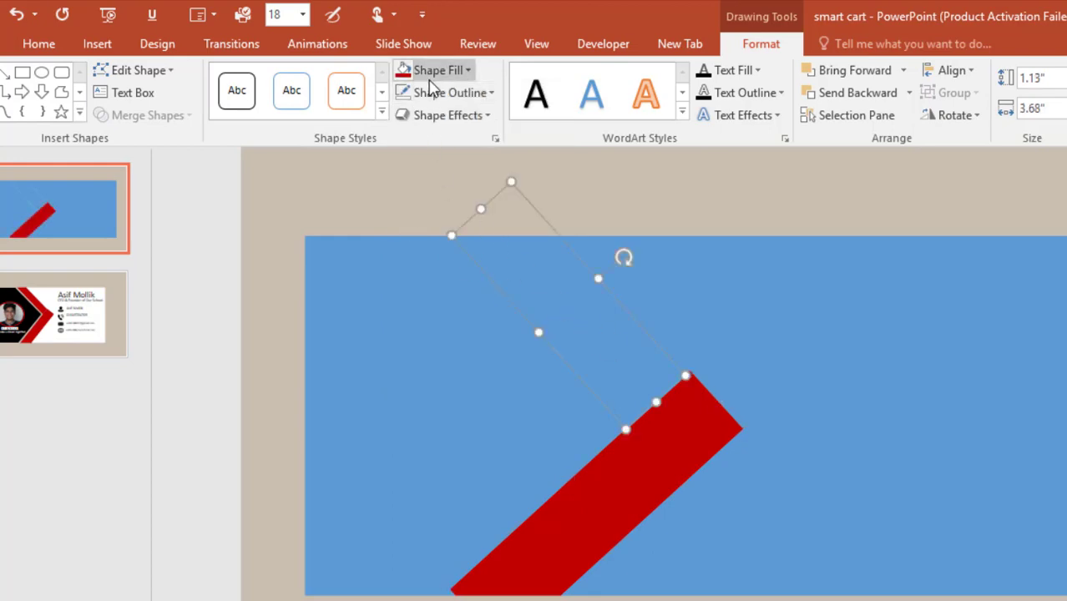
{"action": "left_click", "coordinate": [436, 71]}
{"action": "left_click", "coordinate": [403, 222]}
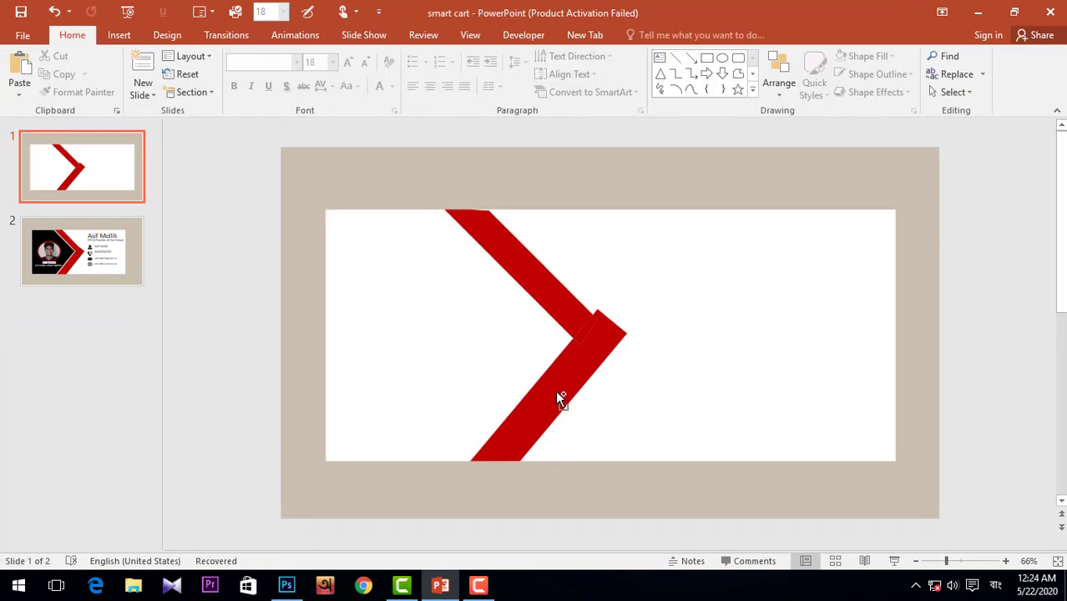
Step: Fill the rotated square on the card's left section black
{"action": "scroll", "coordinate": [559, 398], "scroll_direction": "down", "scroll_amount": 2}
{"action": "double_click", "coordinate": [667, 364]}
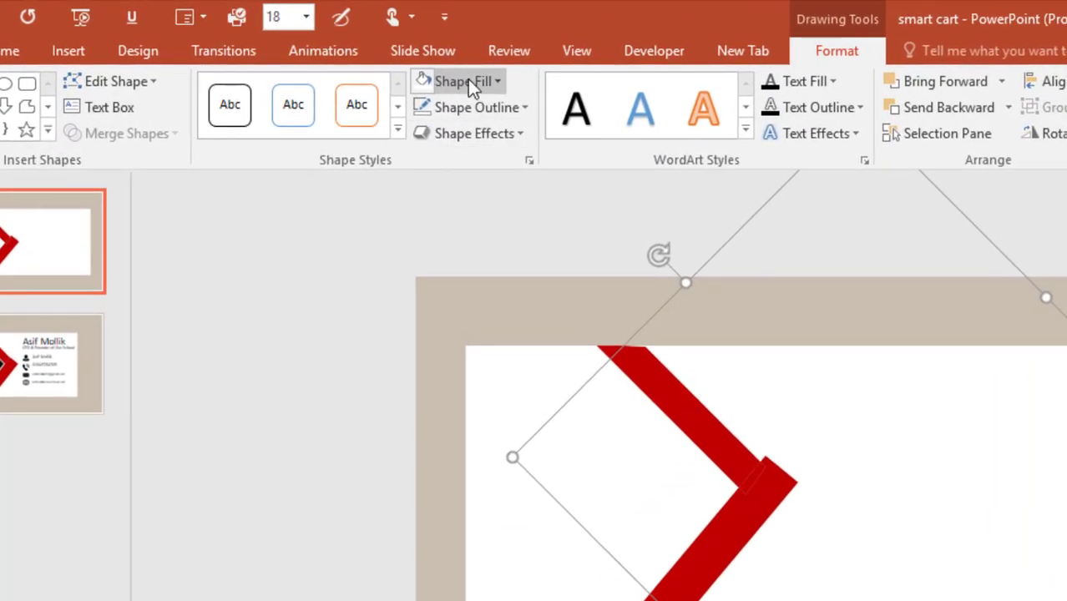
{"action": "key", "text": "ctrl+z"}
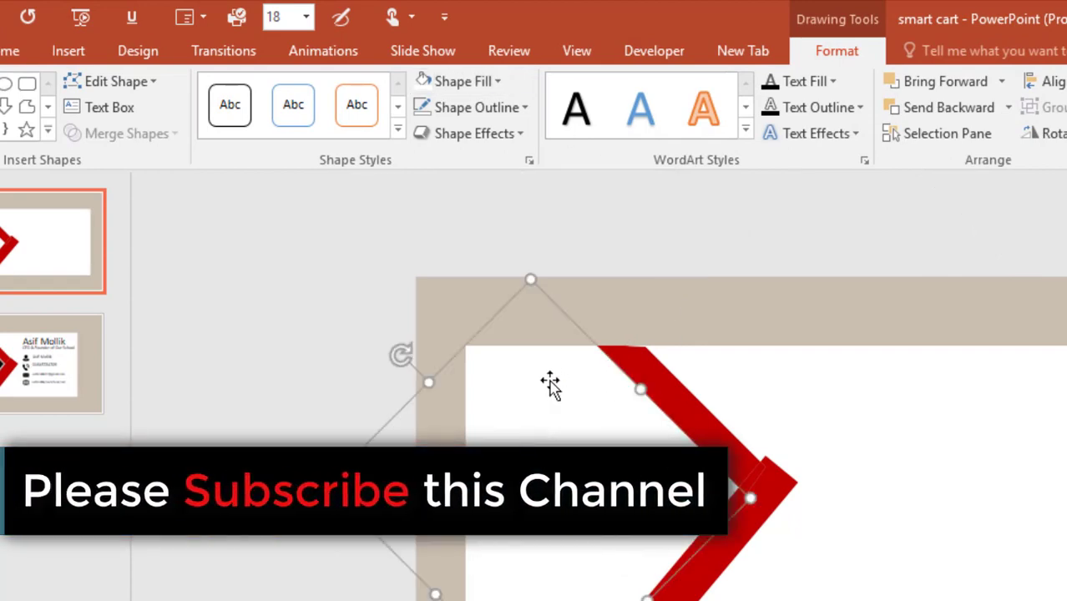
{"action": "left_click", "coordinate": [458, 80]}
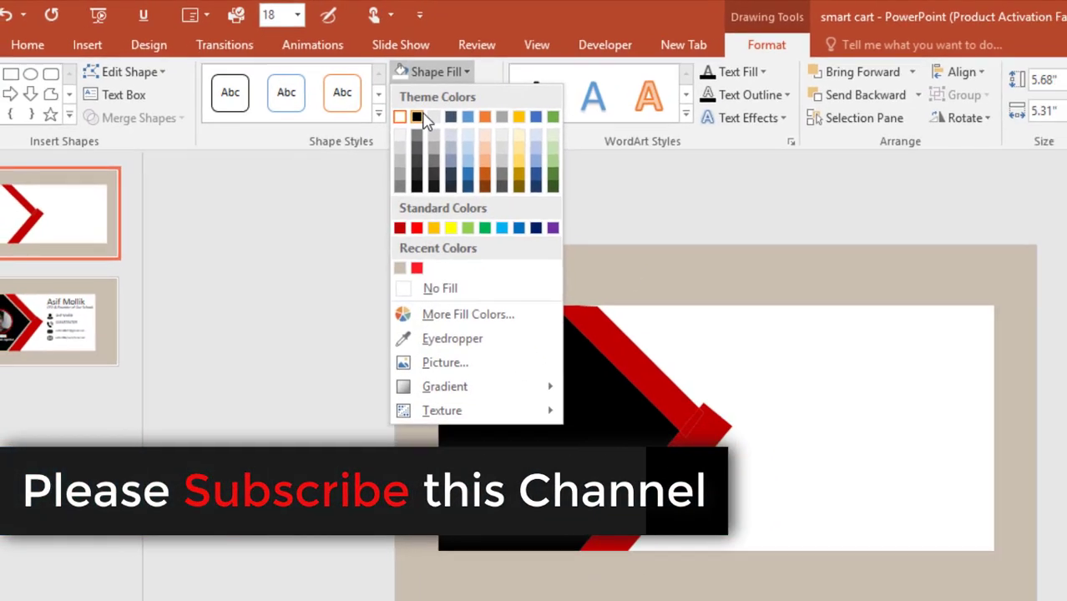
{"action": "left_click", "coordinate": [421, 117]}
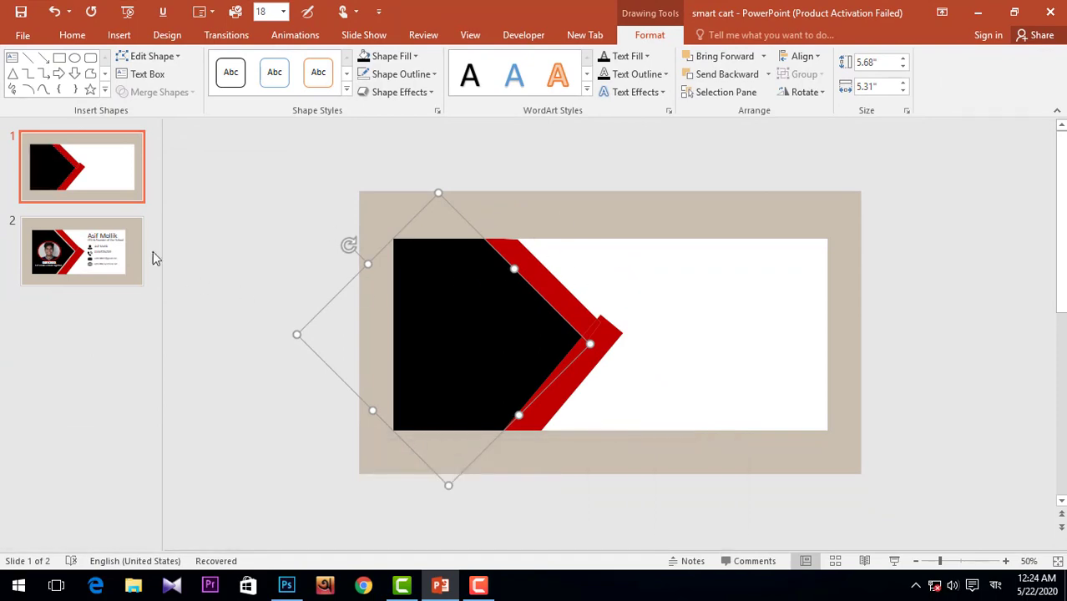
Step: View the finished business card on slide 2
{"action": "left_click", "coordinate": [141, 256]}
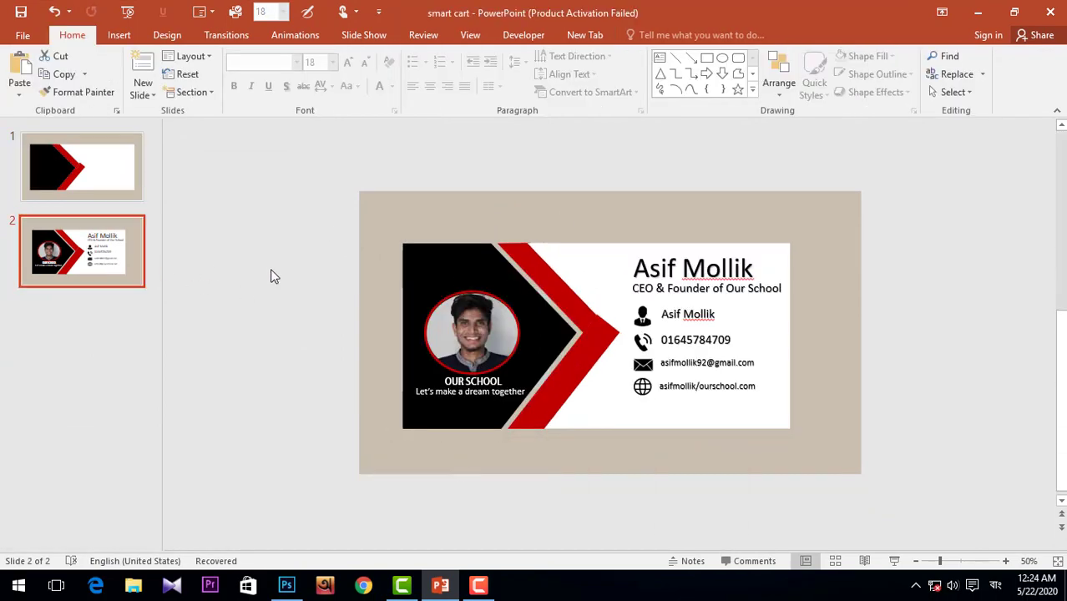
{"action": "scroll", "coordinate": [493, 348], "scroll_direction": "up", "scroll_amount": 5}
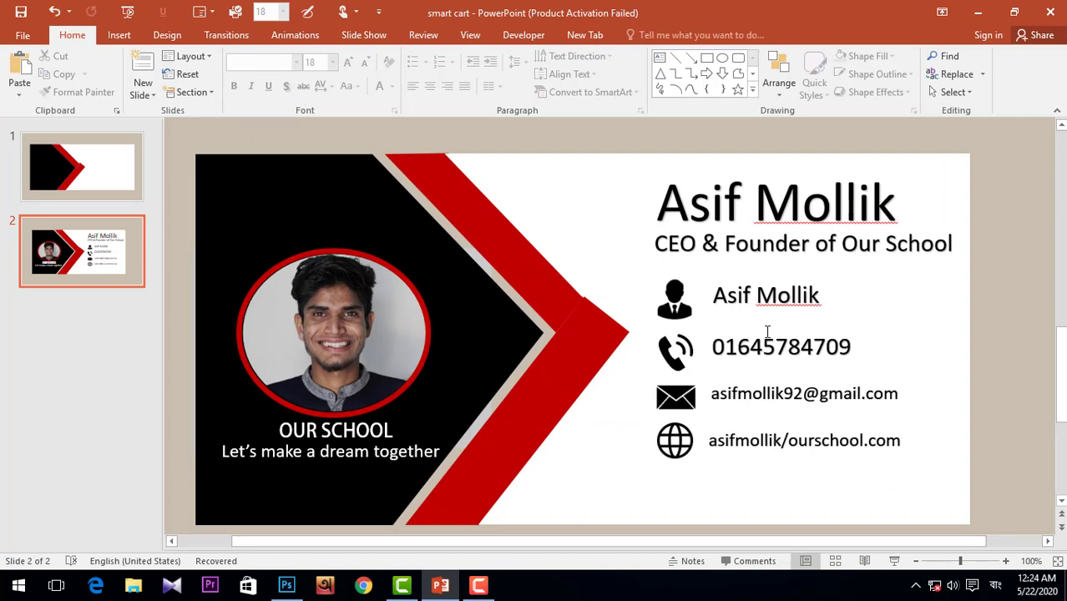
{"action": "scroll", "coordinate": [767, 331], "scroll_direction": "down", "scroll_amount": 4}
Step: Place a 1" by 1" oval on slide 1
{"action": "left_click", "coordinate": [99, 175]}
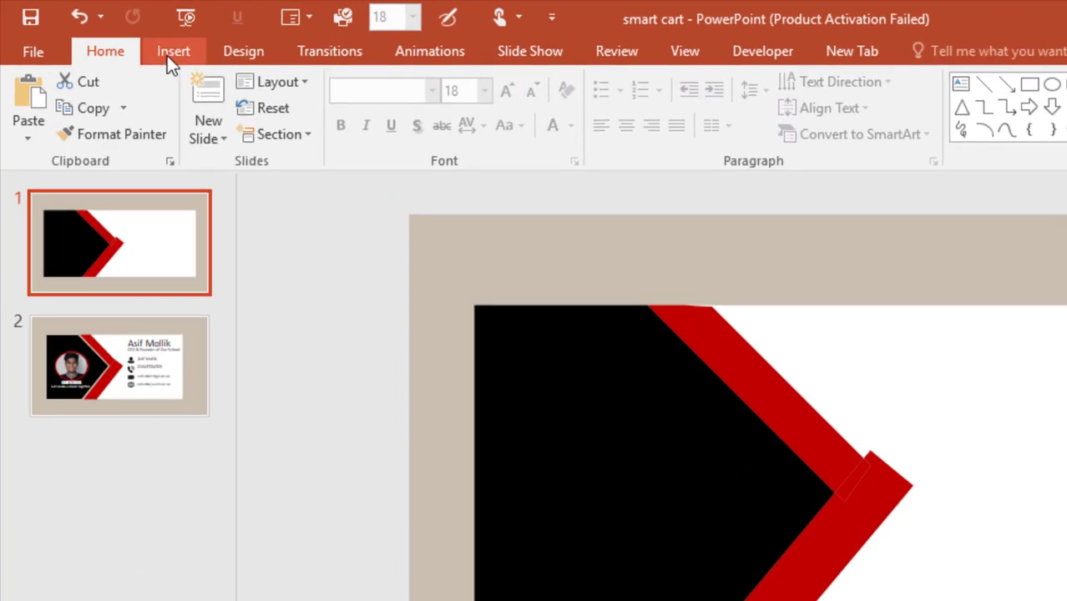
{"action": "left_click", "coordinate": [171, 55]}
{"action": "left_click", "coordinate": [391, 137]}
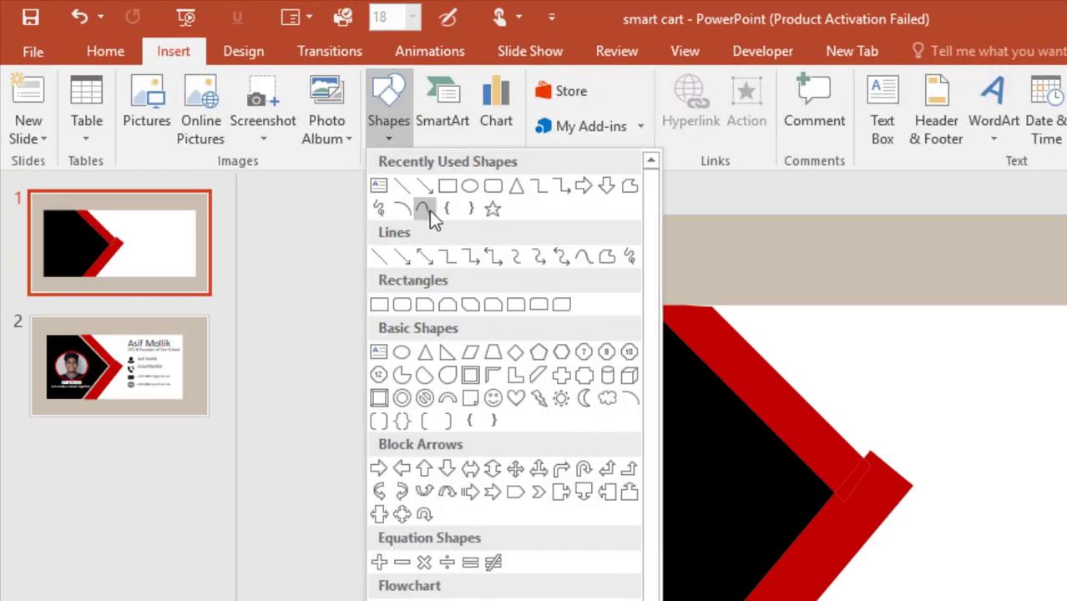
{"action": "left_click", "coordinate": [427, 209]}
{"action": "left_click", "coordinate": [465, 220]}
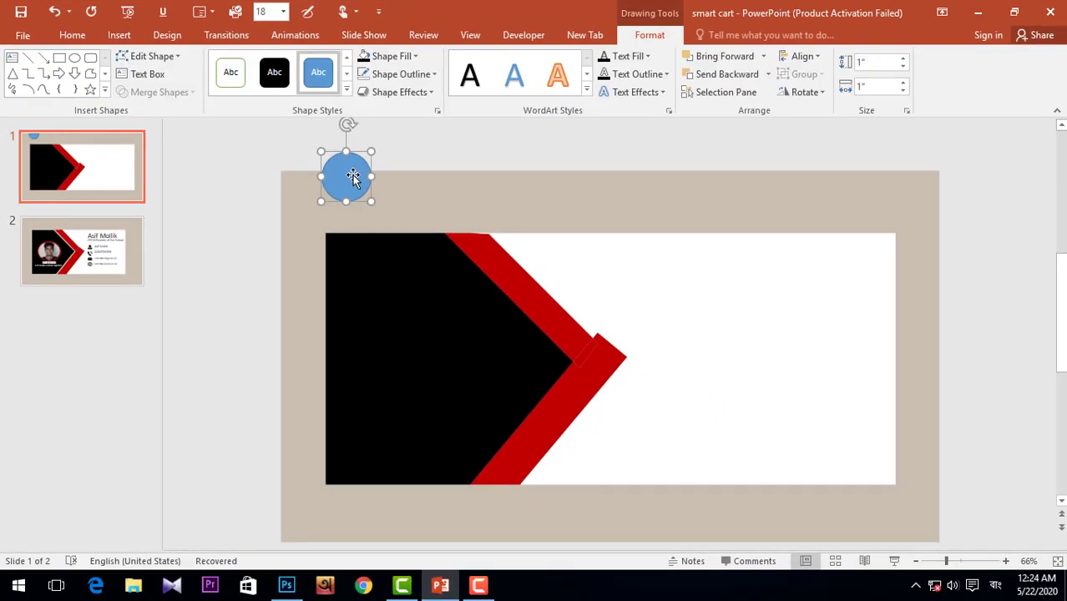
Step: Place the 2.67 × 2.5 in blue circle low on the black left panel and select both shapes
{"action": "left_click_drag", "start_coordinate": [353, 176], "coordinate": [477, 336]}
{"action": "right_click", "coordinate": [420, 268]}
{"action": "key", "text": "Escape"}
{"action": "left_click_drag", "start_coordinate": [416, 264], "coordinate": [426, 313]}
{"action": "left_click", "coordinate": [438, 312]}
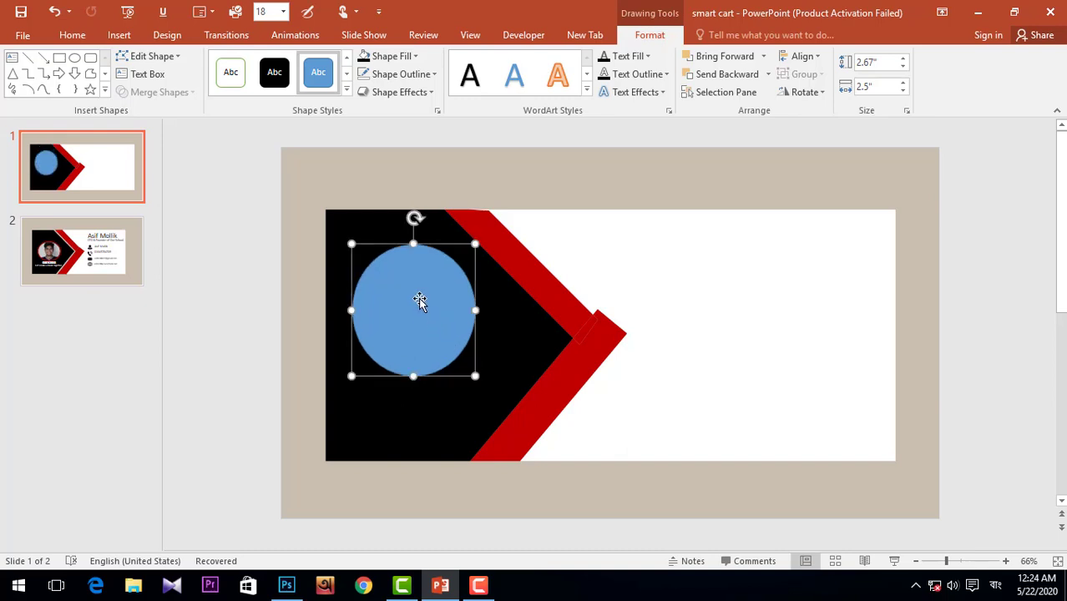
{"action": "left_click_drag", "start_coordinate": [418, 312], "coordinate": [427, 321]}
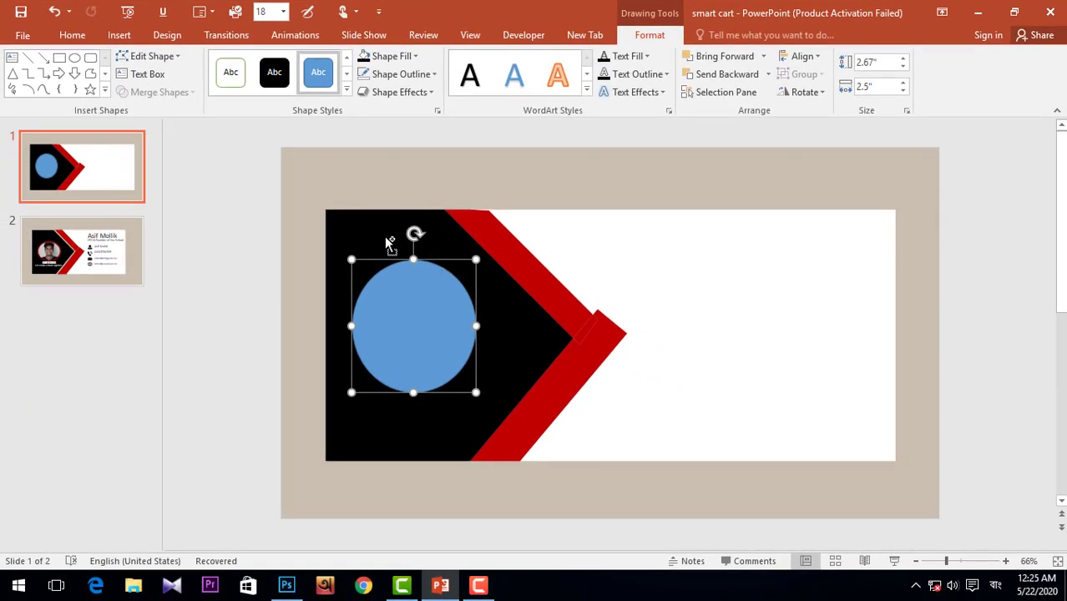
{"action": "left_click", "coordinate": [389, 242], "text": "shift"}
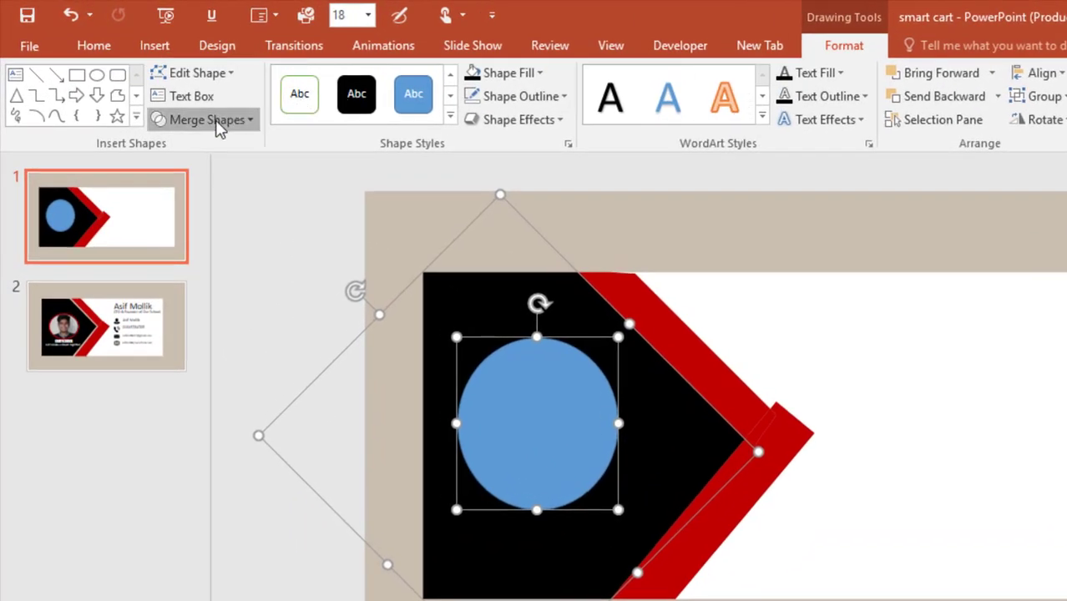
Step: Combine the circle with the black panel to punch a round hole through it
{"action": "left_click", "coordinate": [219, 125]}
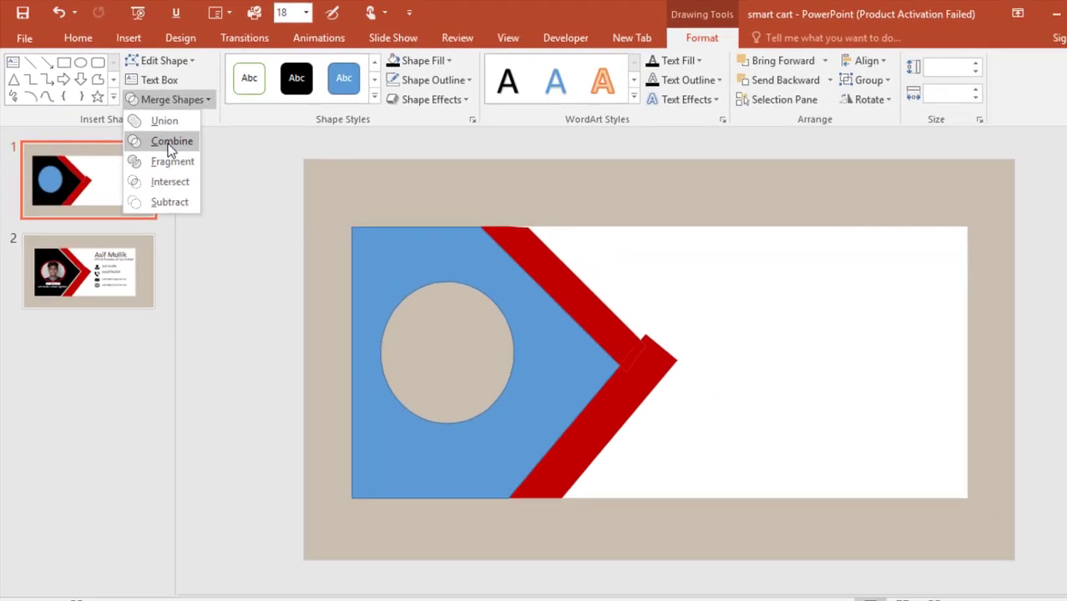
{"action": "left_click", "coordinate": [204, 172]}
{"action": "left_click", "coordinate": [478, 295]}
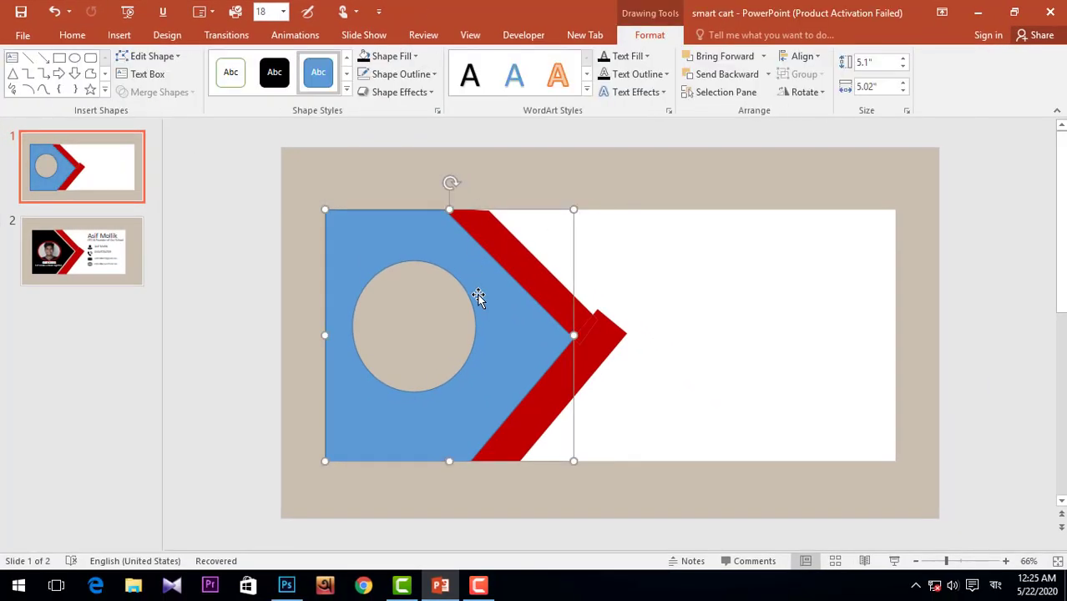
Step: Fill the merged panel black, then undo that fill
{"action": "left_click", "coordinate": [399, 57]}
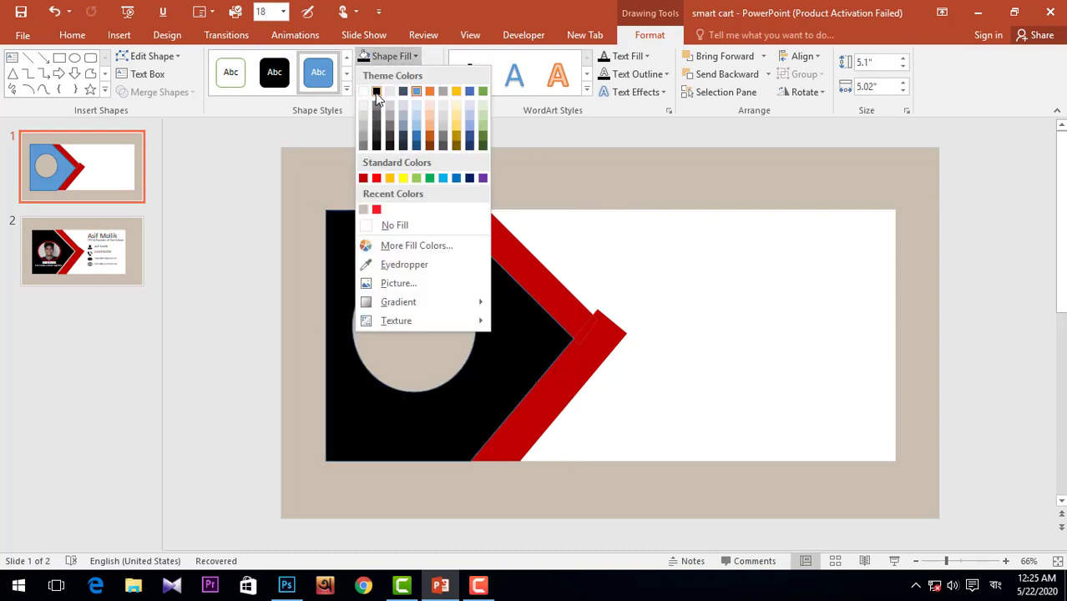
{"action": "left_click", "coordinate": [376, 92]}
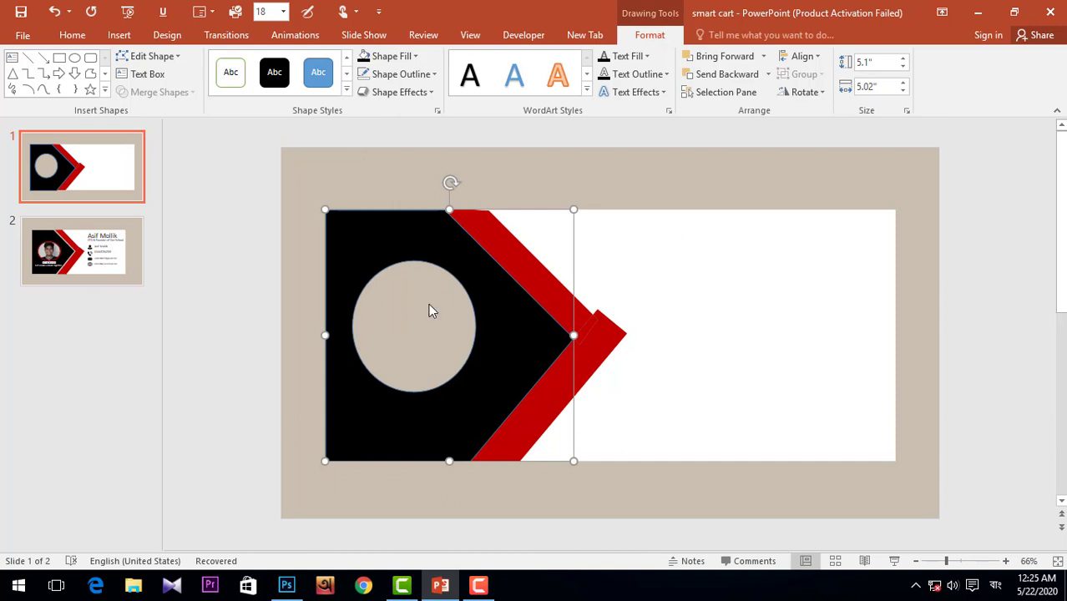
{"action": "key", "text": "Escape"}
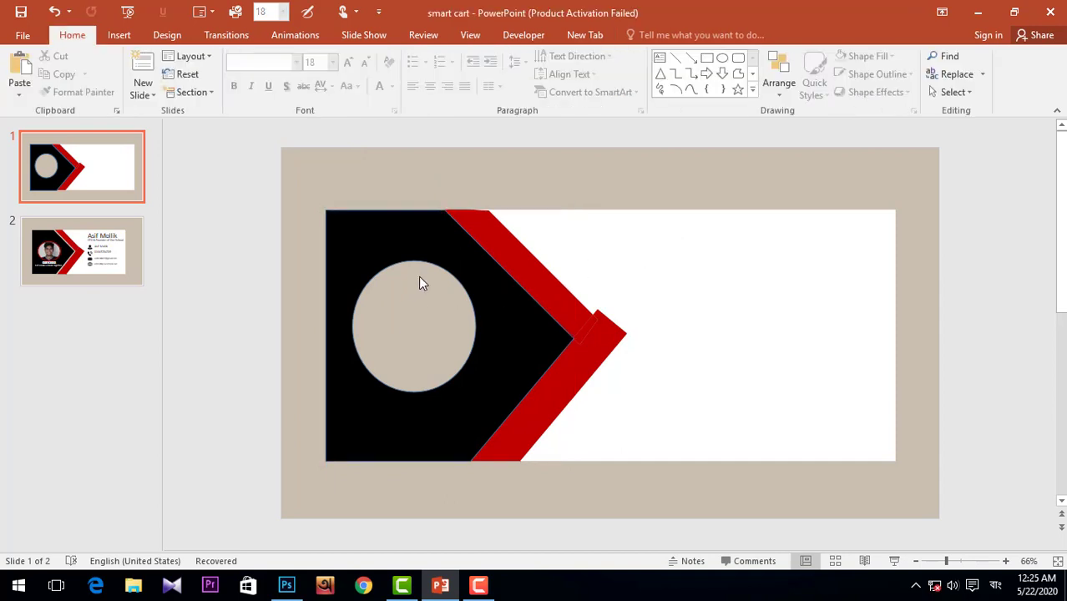
{"action": "key", "text": "ctrl+z"}
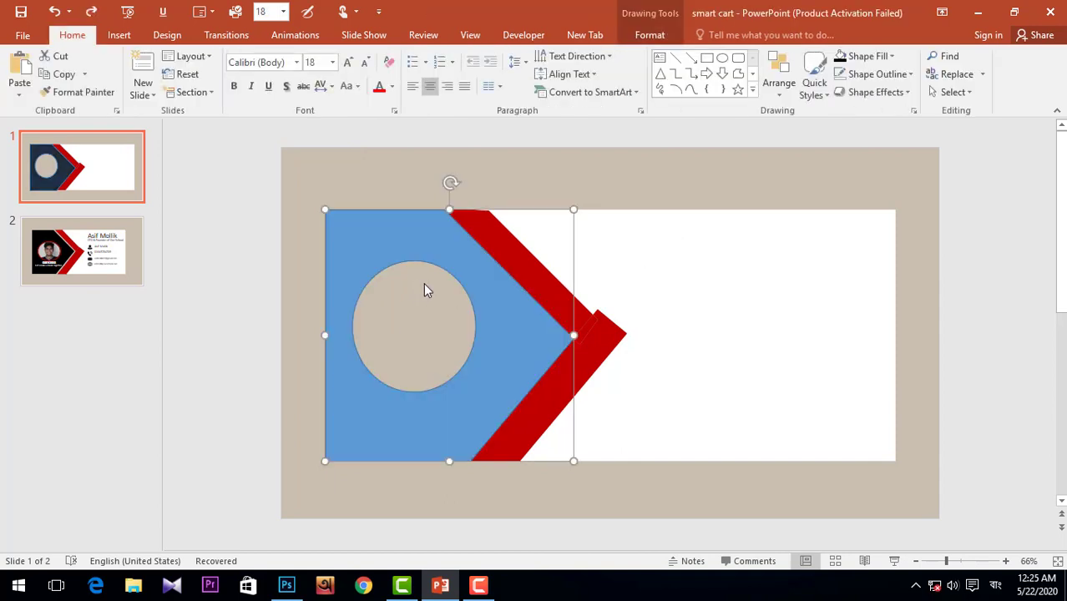
Step: Undo the earlier cutout and select the black diamond panel together with the circle
{"action": "key", "text": "ctrl+z"}
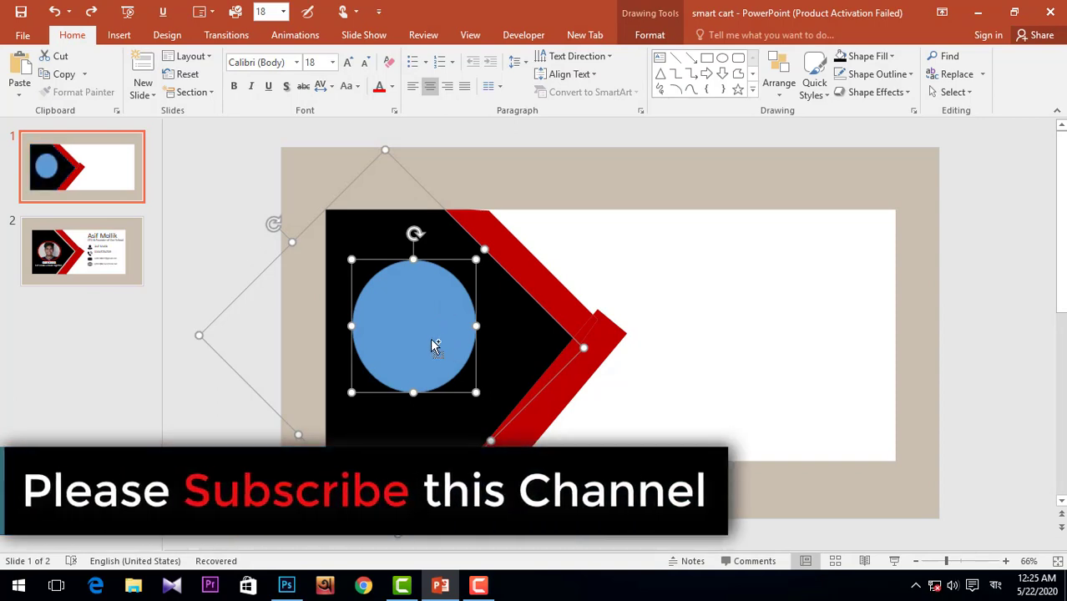
{"action": "double_click", "coordinate": [414, 317]}
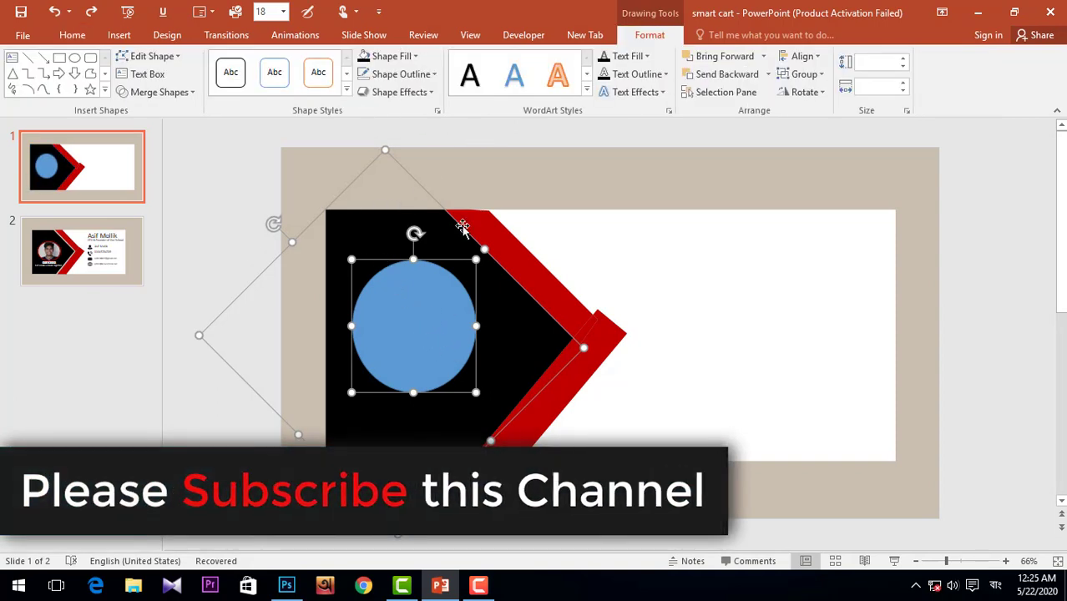
{"action": "left_click", "coordinate": [523, 194]}
{"action": "left_click", "coordinate": [382, 304]}
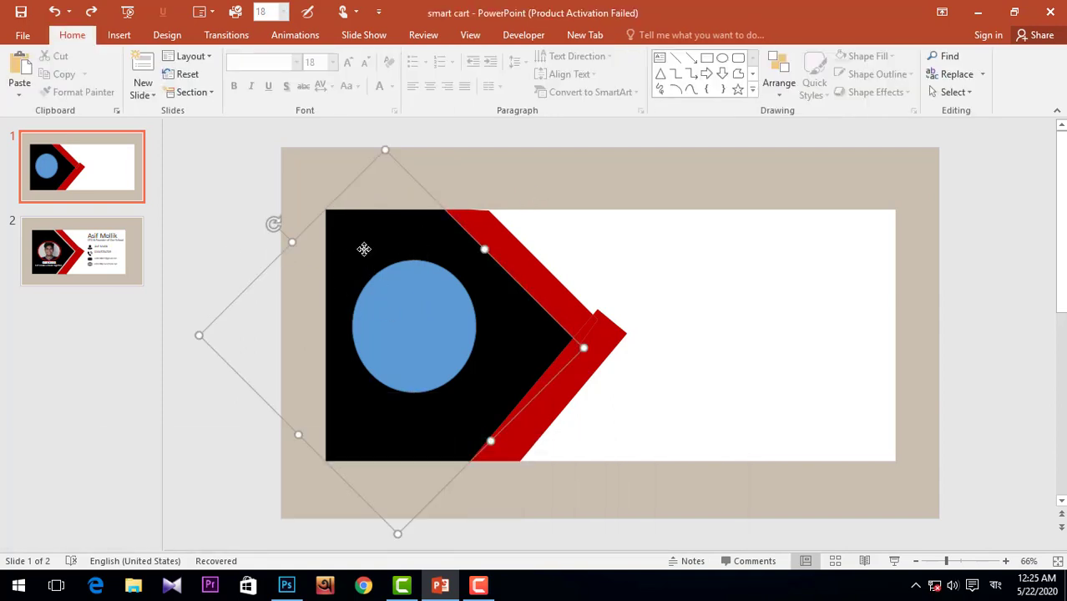
{"action": "left_click", "coordinate": [398, 310], "text": "shift"}
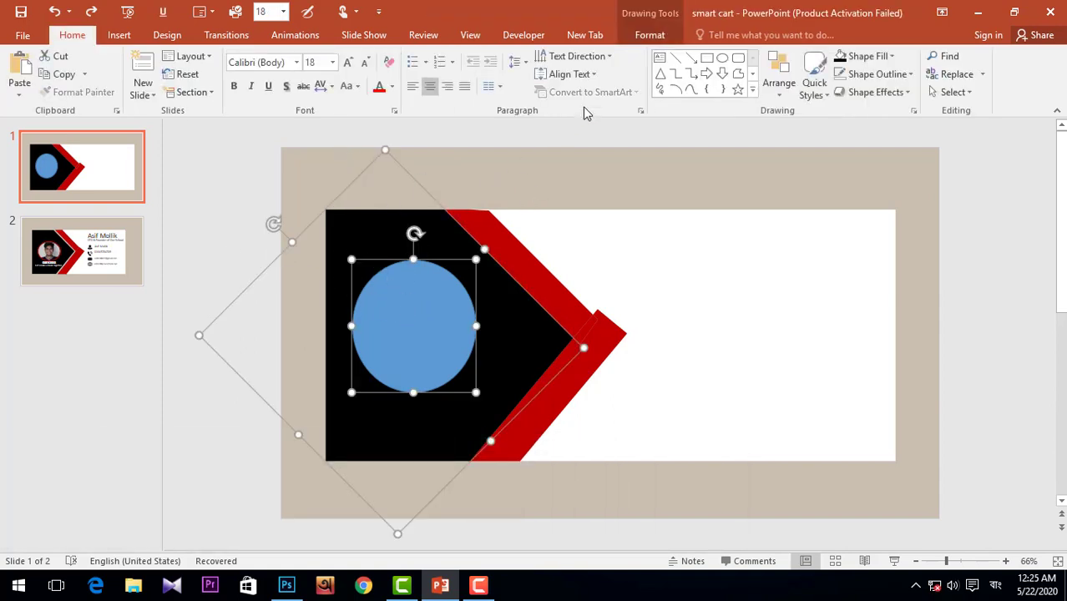
{"action": "left_click", "coordinate": [645, 37]}
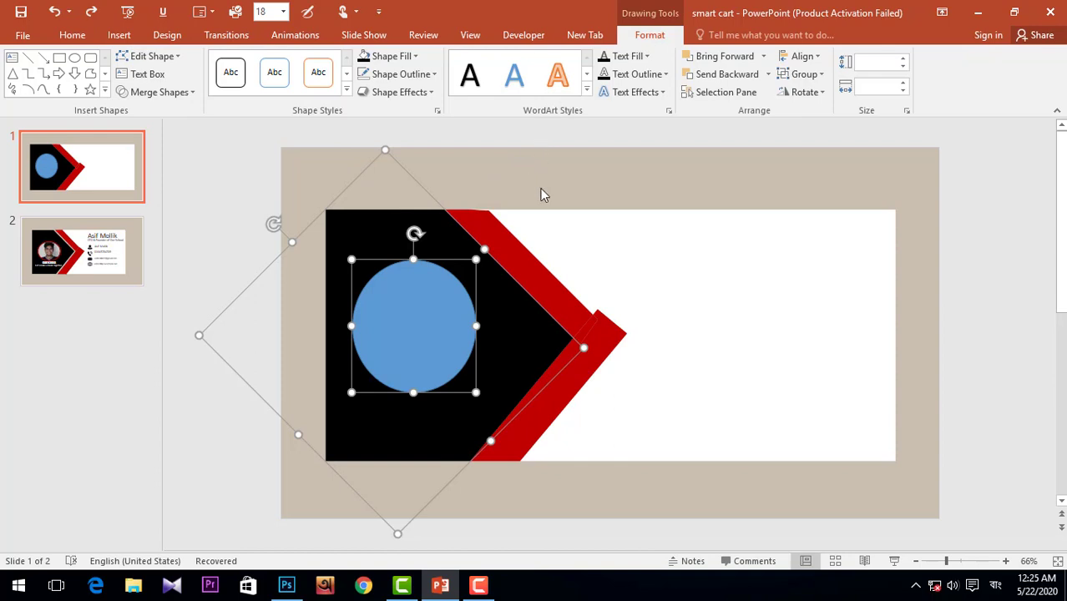
{"action": "left_click", "coordinate": [485, 180]}
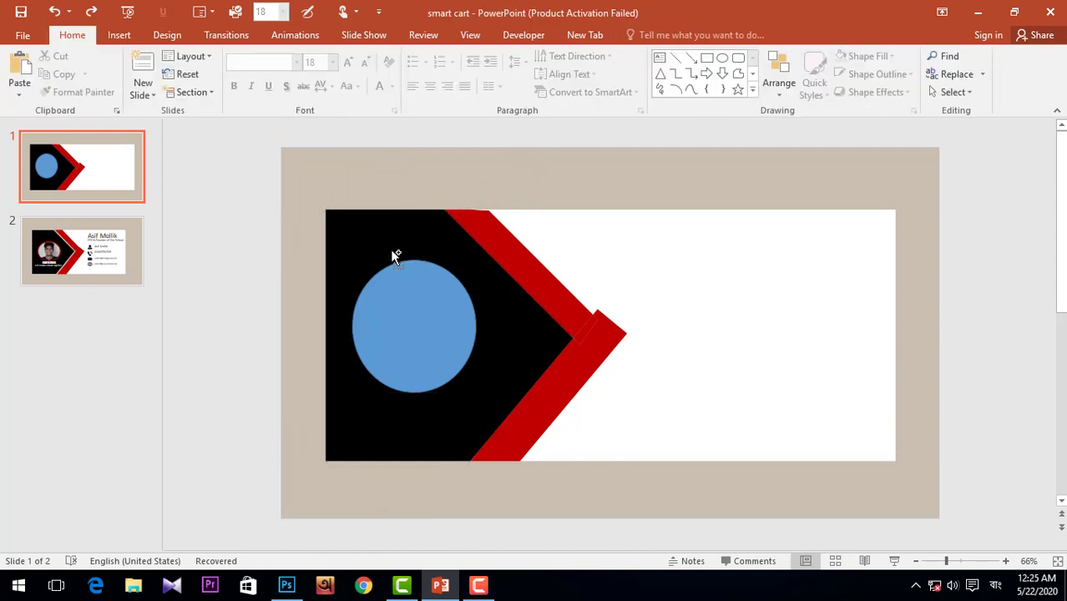
{"action": "left_click", "coordinate": [403, 297]}
{"action": "left_click", "coordinate": [401, 297], "text": "shift"}
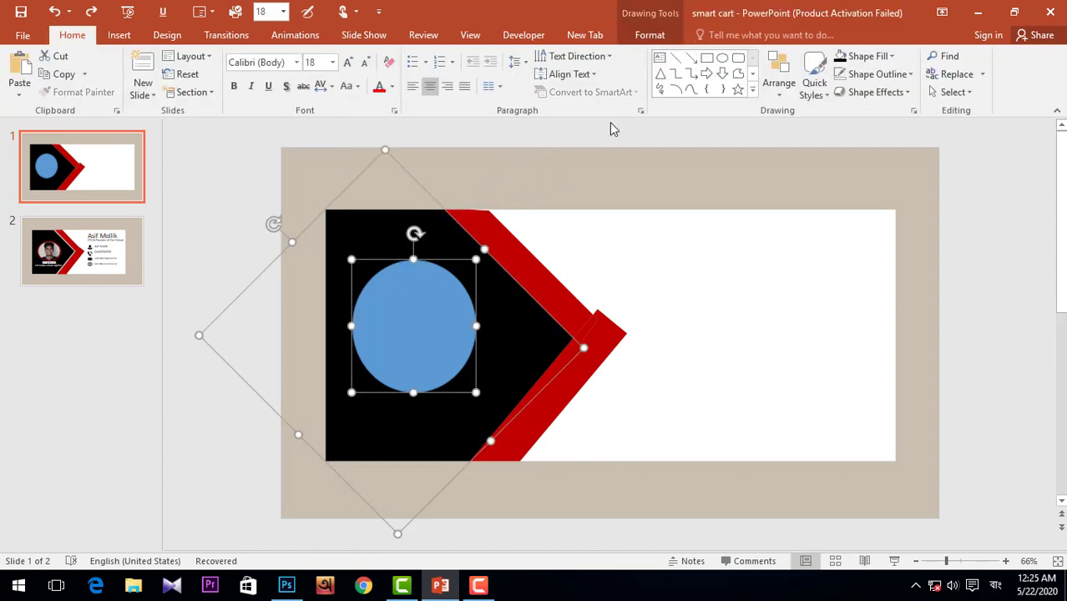
Step: Combine the panel and circle to cut a round hole, reverting an accidental move
{"action": "left_click", "coordinate": [655, 38]}
{"action": "left_click", "coordinate": [184, 92]}
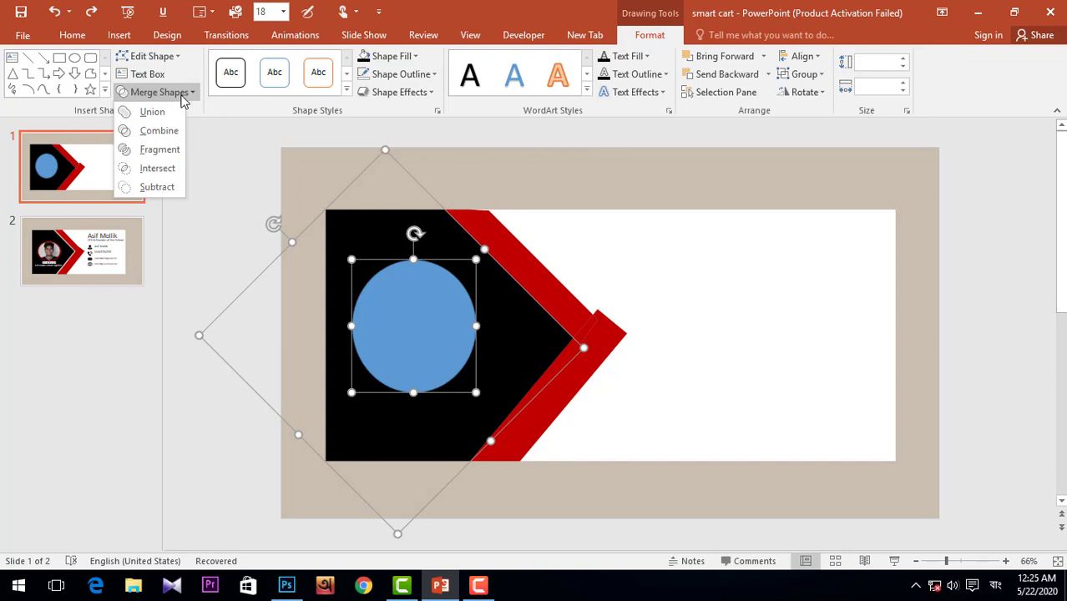
{"action": "left_click", "coordinate": [162, 136]}
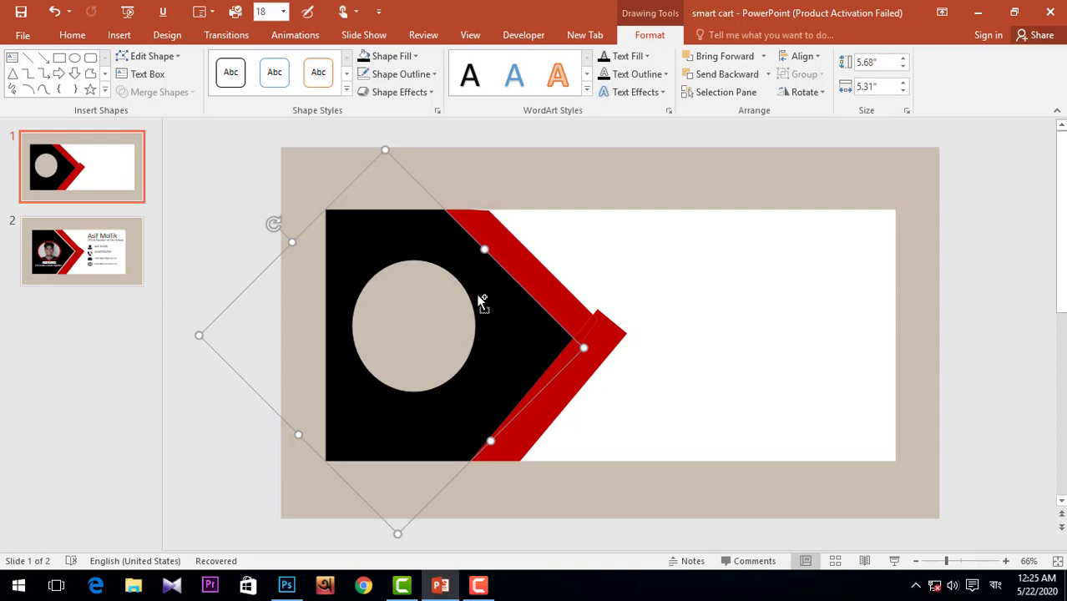
{"action": "key", "text": "ctrl+z"}
{"action": "key", "text": "ctrl+z"}
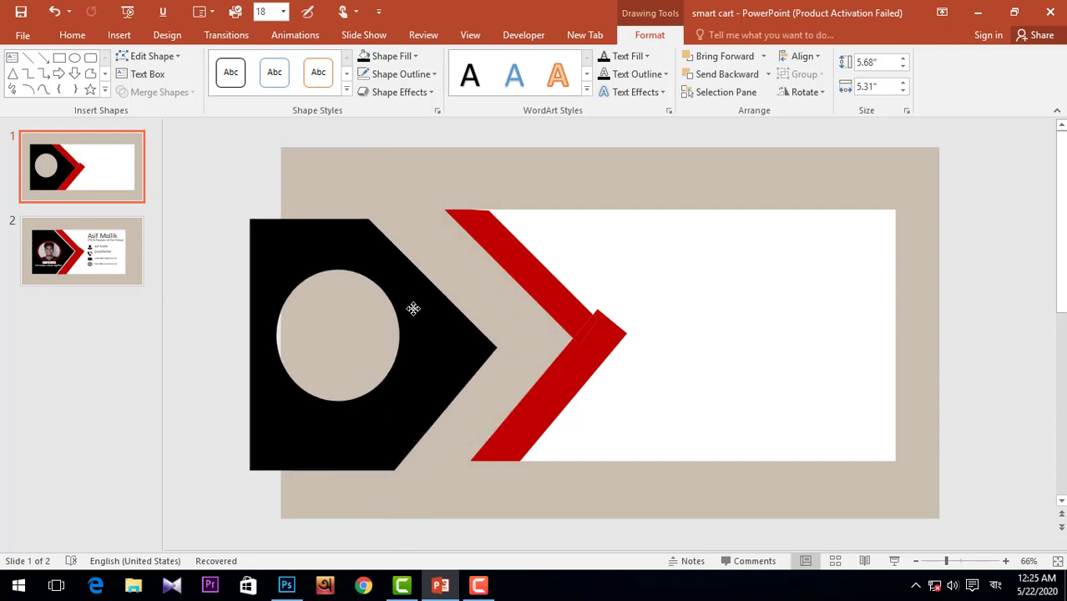
{"action": "key", "text": "ctrl+y"}
{"action": "key", "text": "ctrl+y"}
Step: Insert the smiling portrait photo from the Pictures folder onto slide 1
{"action": "left_click", "coordinate": [479, 191]}
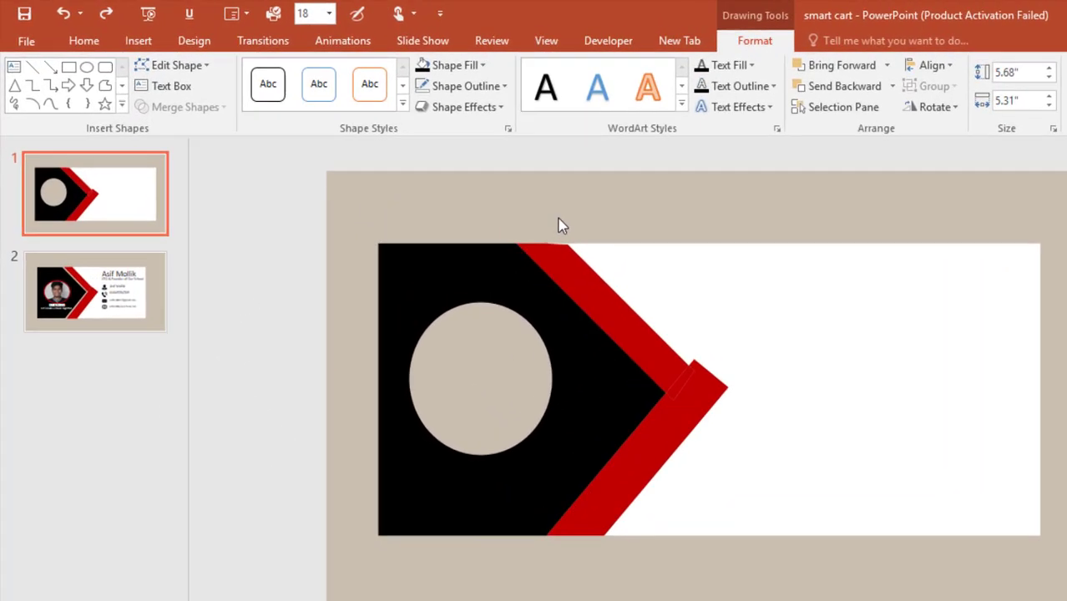
{"action": "left_click", "coordinate": [119, 36]}
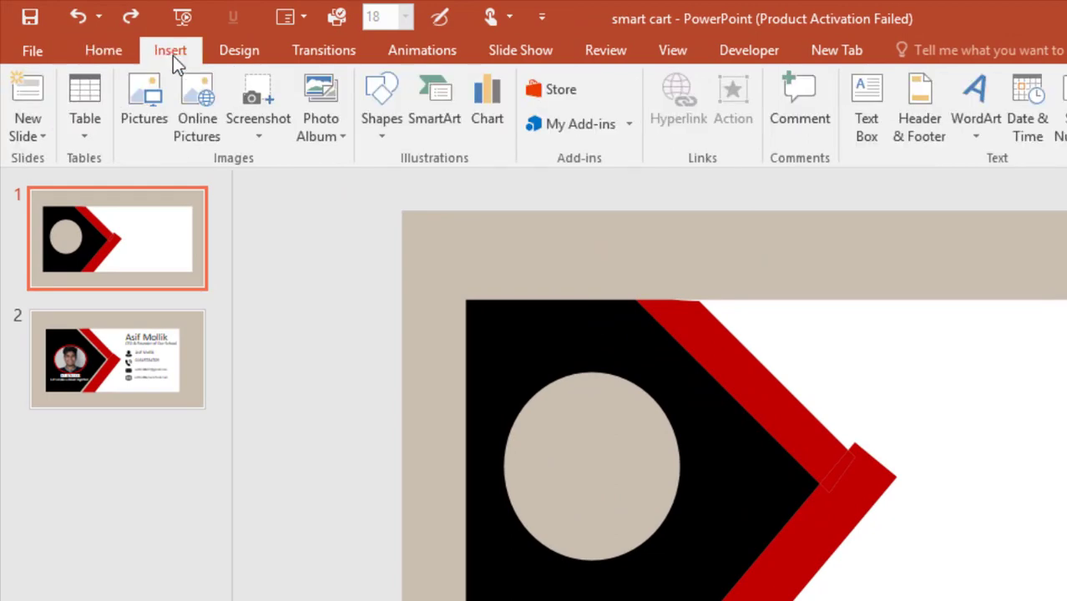
{"action": "left_click", "coordinate": [152, 132]}
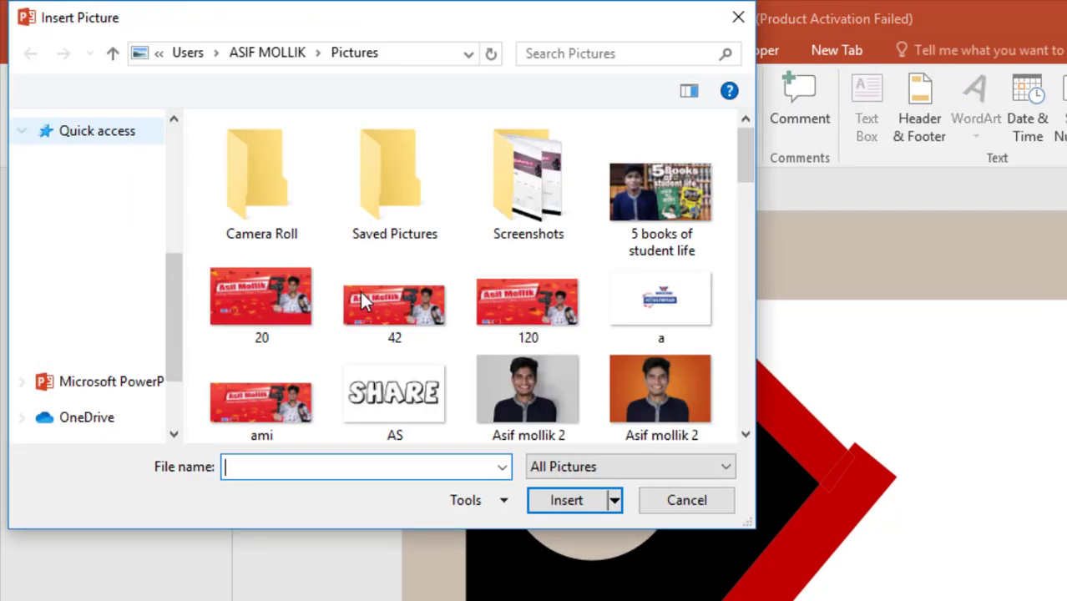
{"action": "double_click", "coordinate": [520, 244]}
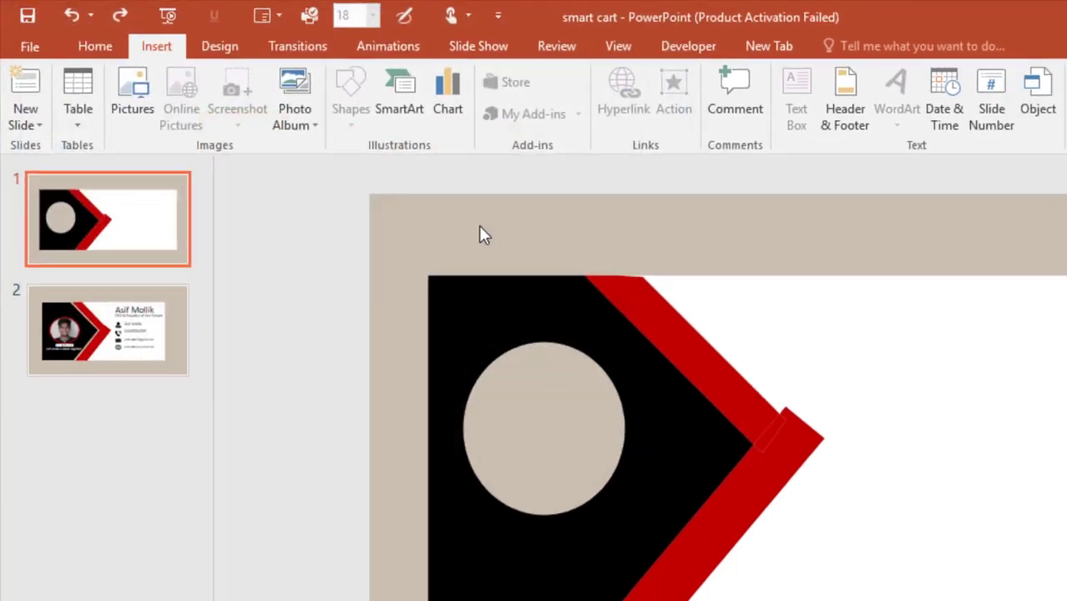
Step: Move the photo left and try Send to Back, undo it, then Bring Forward
{"action": "left_click_drag", "start_coordinate": [528, 232], "coordinate": [474, 229]}
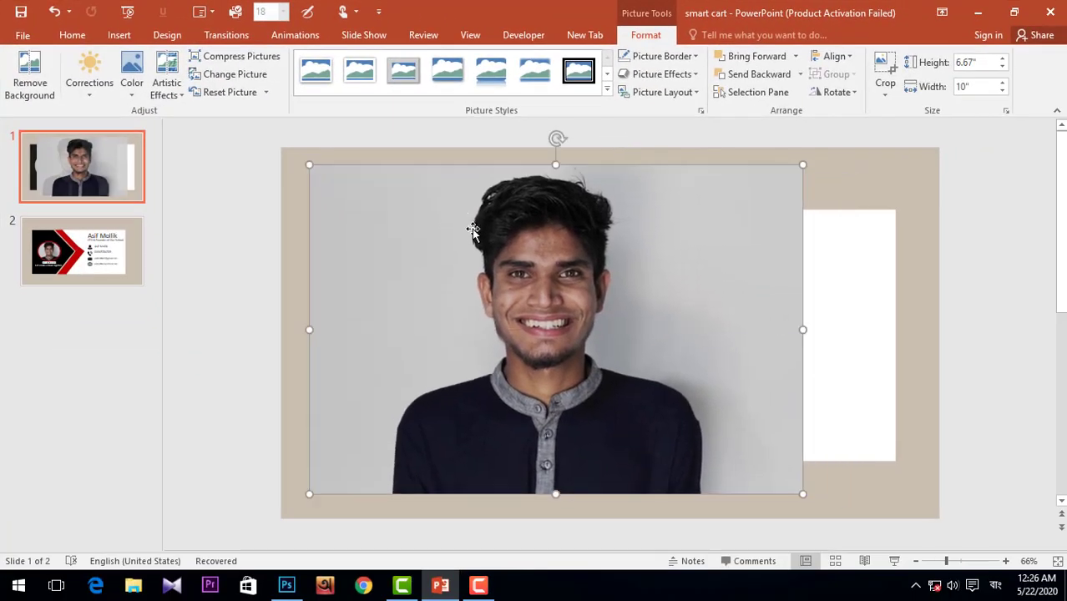
{"action": "right_click", "coordinate": [452, 251]}
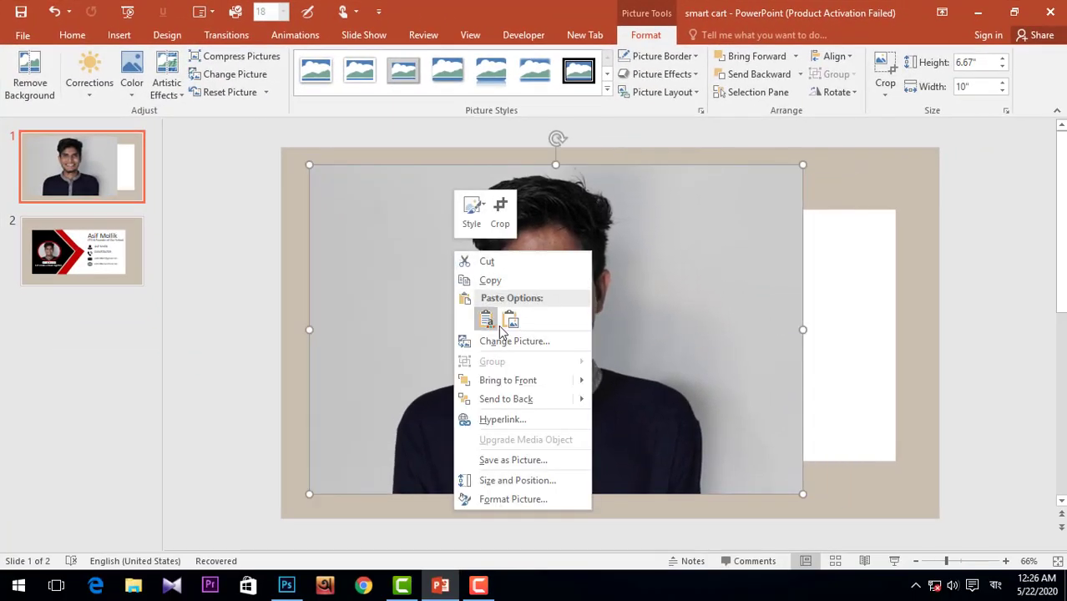
{"action": "mouse_move", "coordinate": [559, 406]}
{"action": "left_click", "coordinate": [623, 406]}
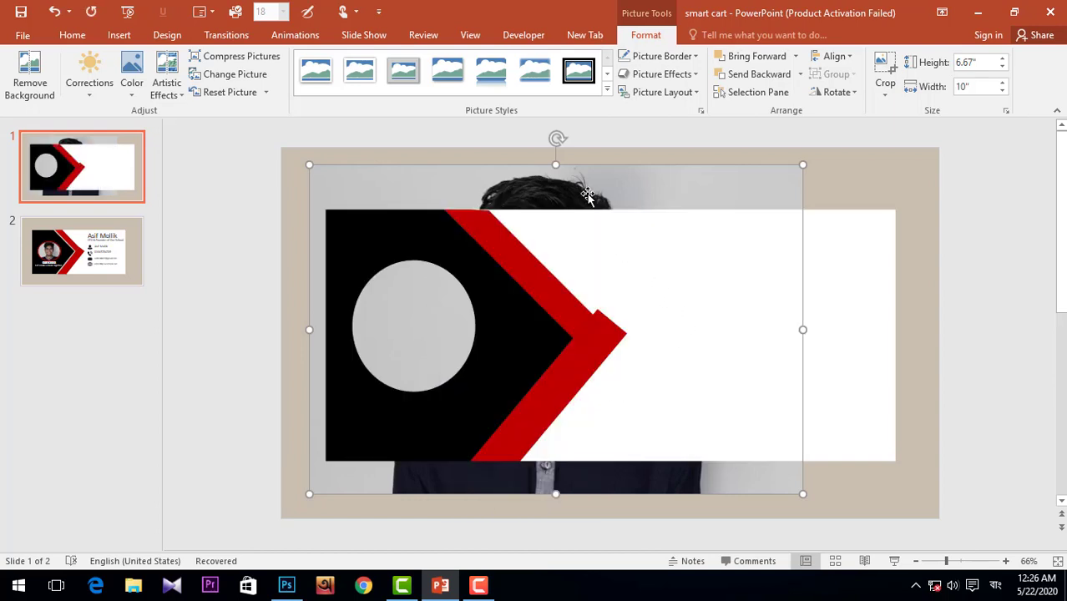
{"action": "key", "text": "ctrl+z"}
{"action": "right_click", "coordinate": [565, 266]}
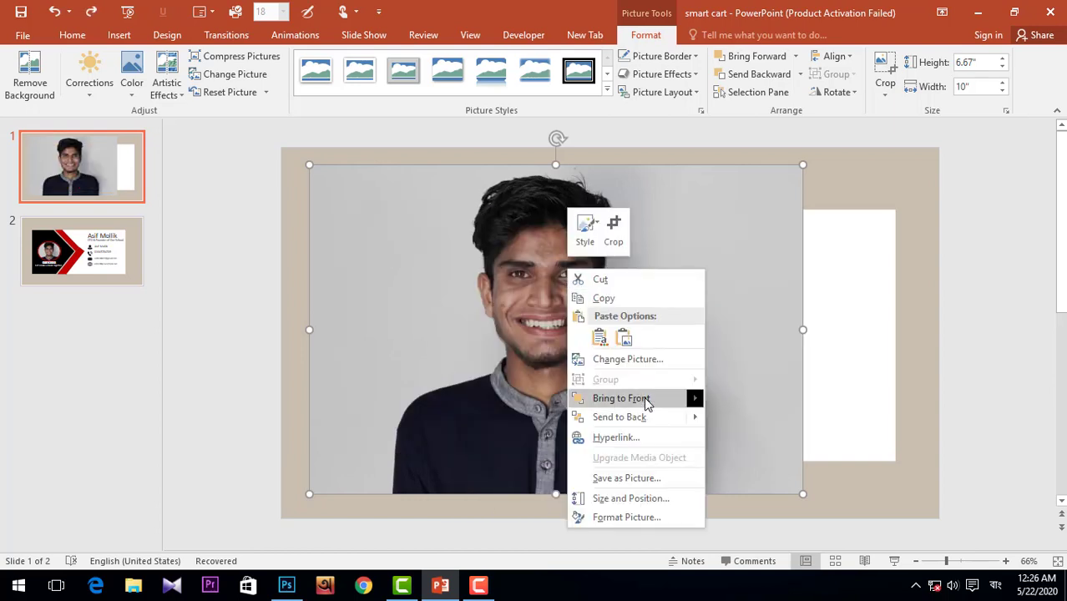
{"action": "mouse_move", "coordinate": [692, 406]}
{"action": "left_click", "coordinate": [751, 416]}
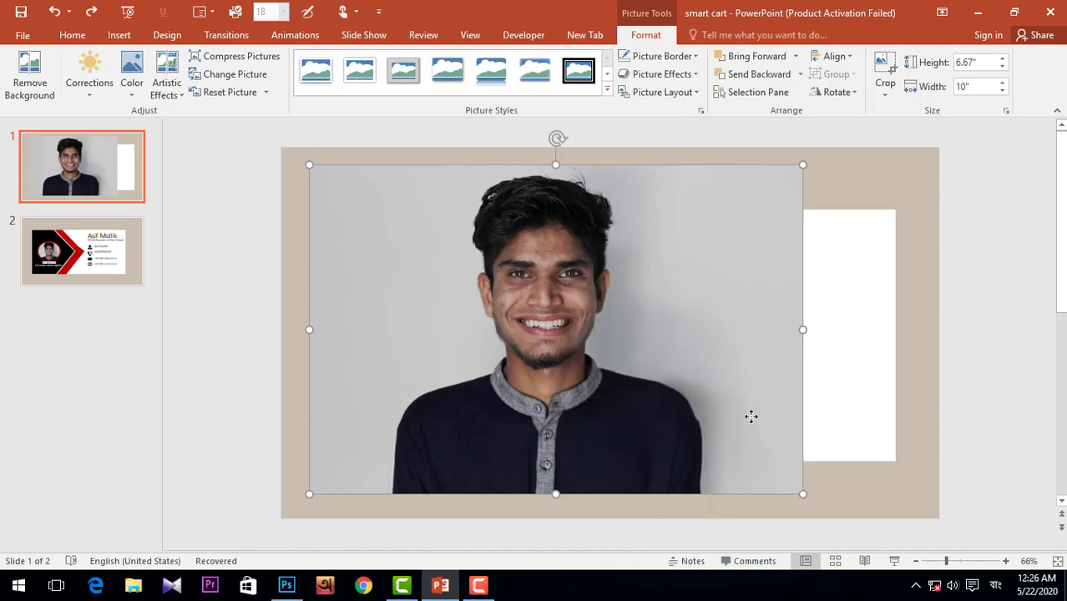
Step: Send the photo backward and shrink it to 3.46 × 5.19 in over the left panel
{"action": "right_click", "coordinate": [672, 325]}
{"action": "mouse_move", "coordinate": [782, 210]}
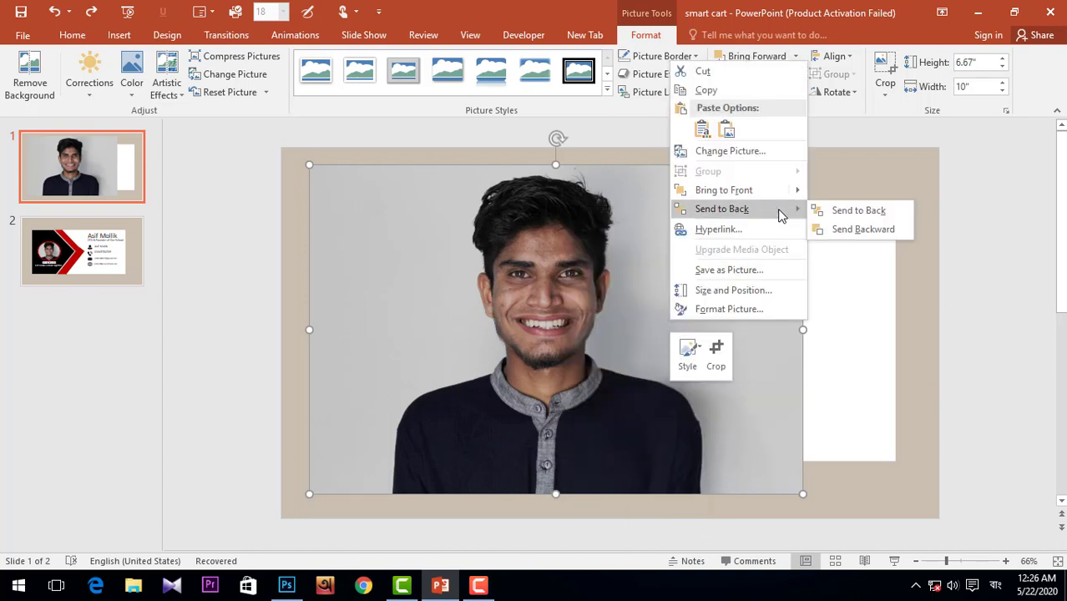
{"action": "mouse_move", "coordinate": [785, 191]}
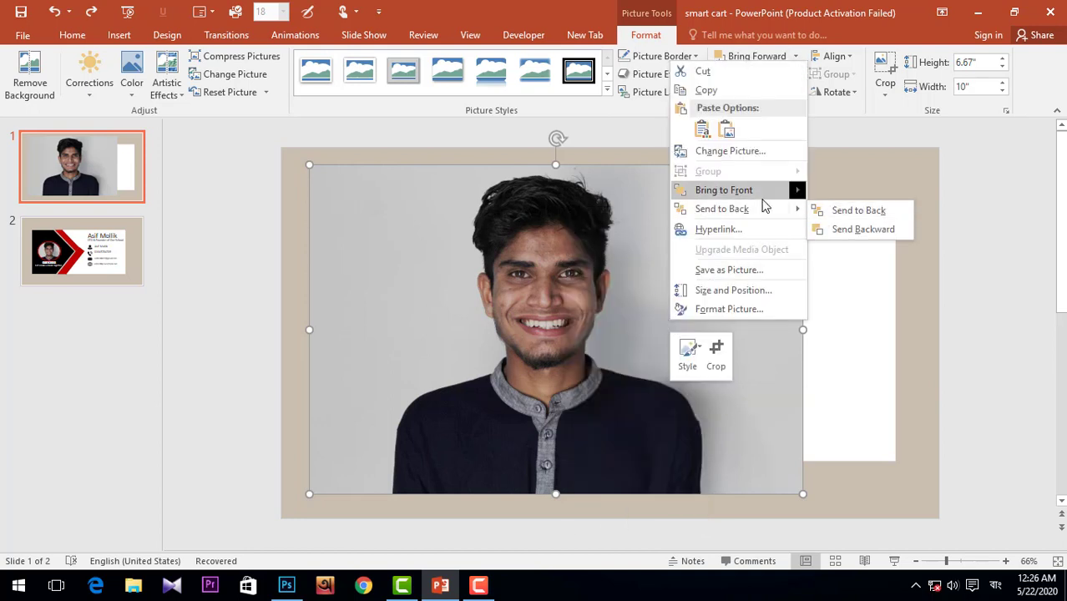
{"action": "left_click", "coordinate": [860, 230]}
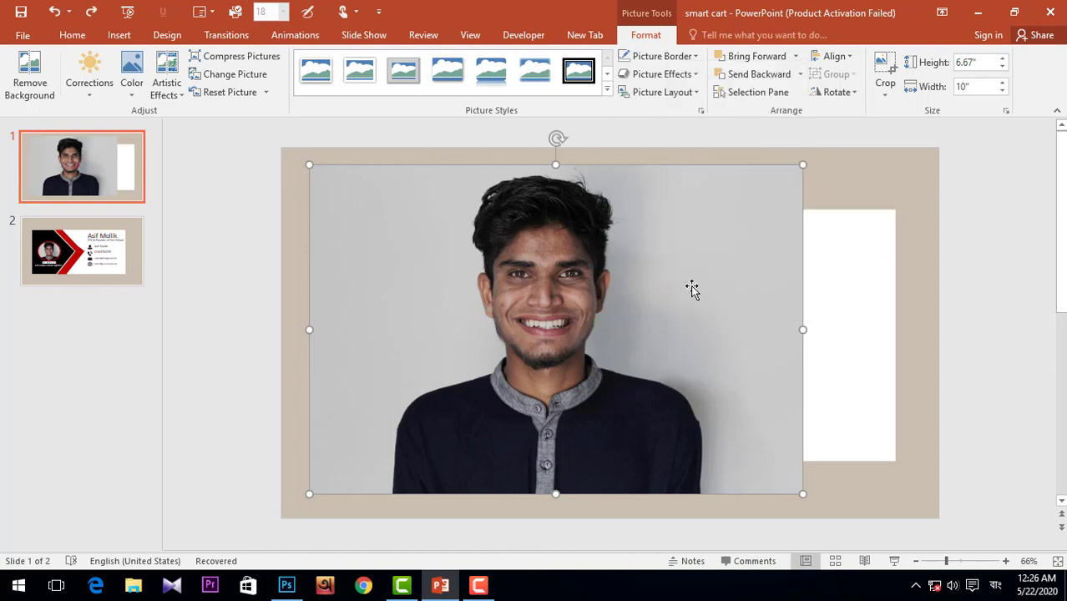
{"action": "left_click_drag", "start_coordinate": [309, 165], "coordinate": [450, 276]}
{"action": "left_click_drag", "start_coordinate": [612, 317], "coordinate": [461, 309]}
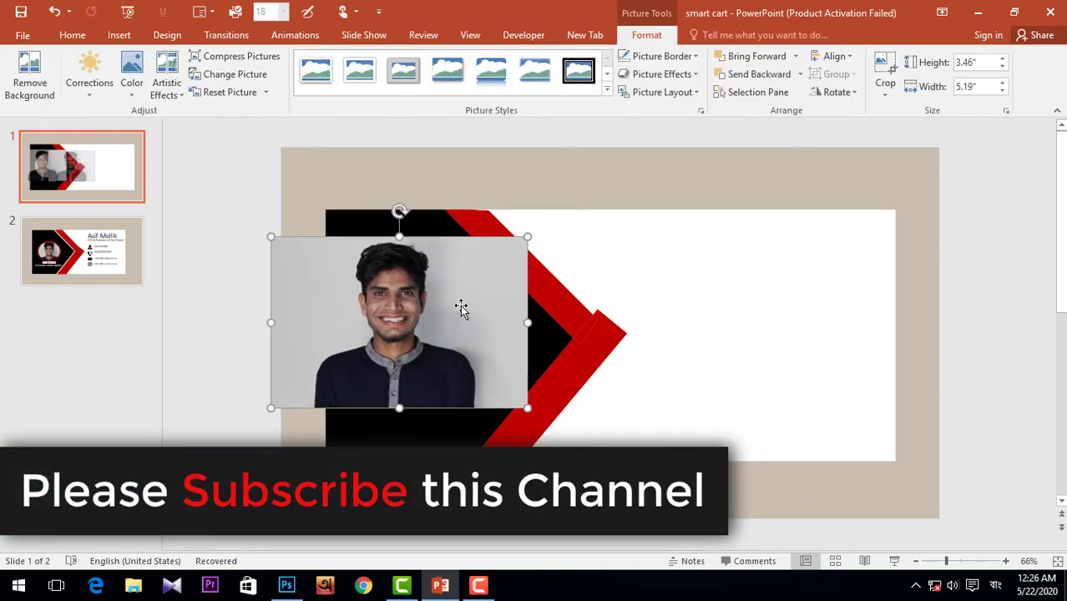
Step: Bring the black panel to the front, in front of the portrait photo
{"action": "left_click", "coordinate": [422, 234]}
{"action": "right_click", "coordinate": [417, 223]}
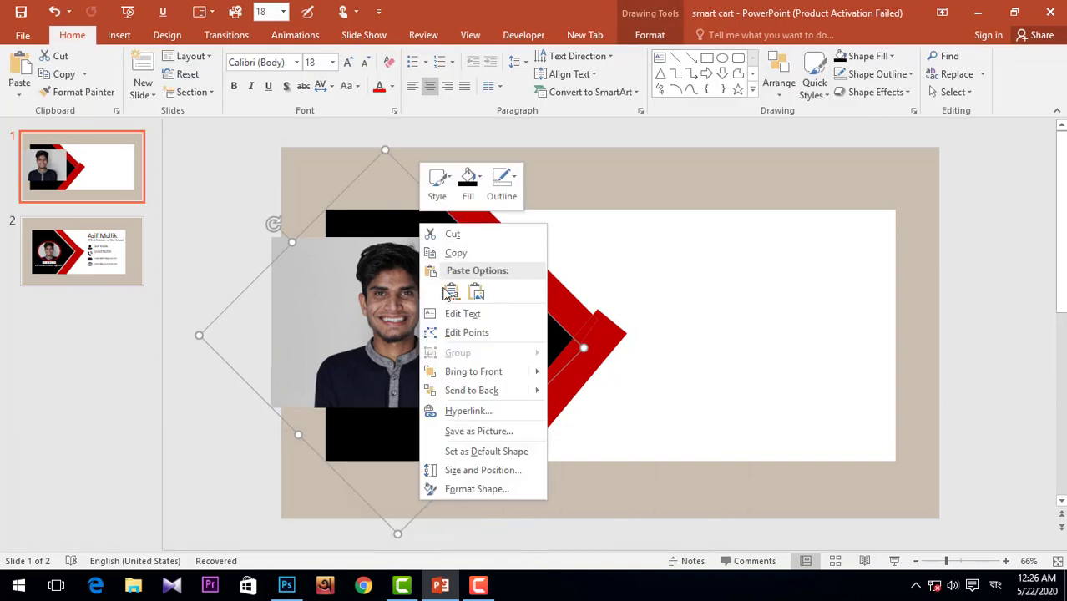
{"action": "mouse_move", "coordinate": [534, 373]}
{"action": "left_click", "coordinate": [586, 375]}
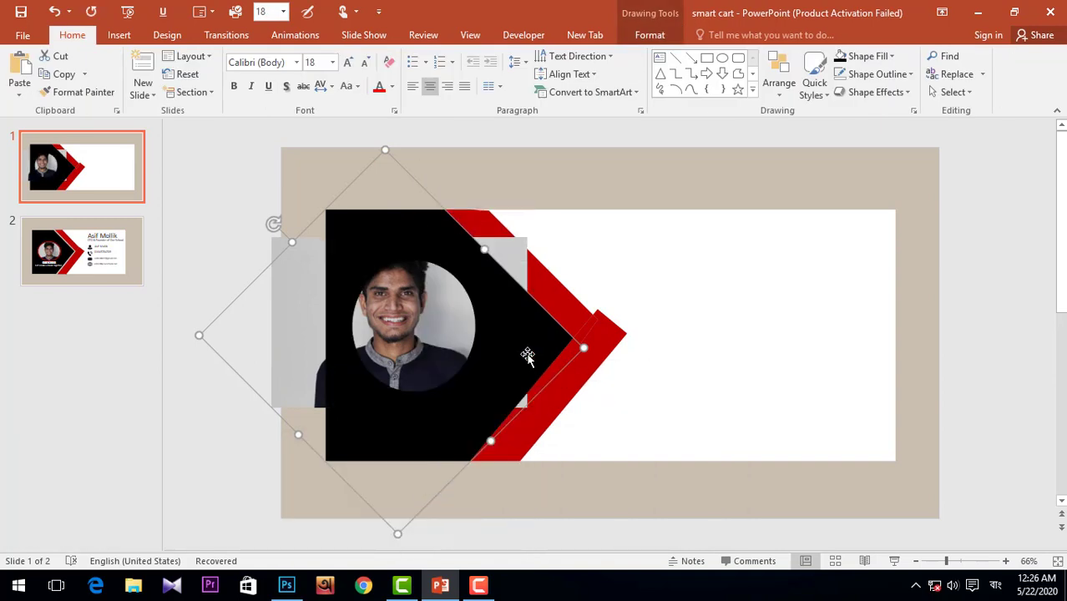
Step: Move and shrink the photo so the face shows through the circular cutout
{"action": "left_click_drag", "start_coordinate": [427, 304], "coordinate": [453, 323]}
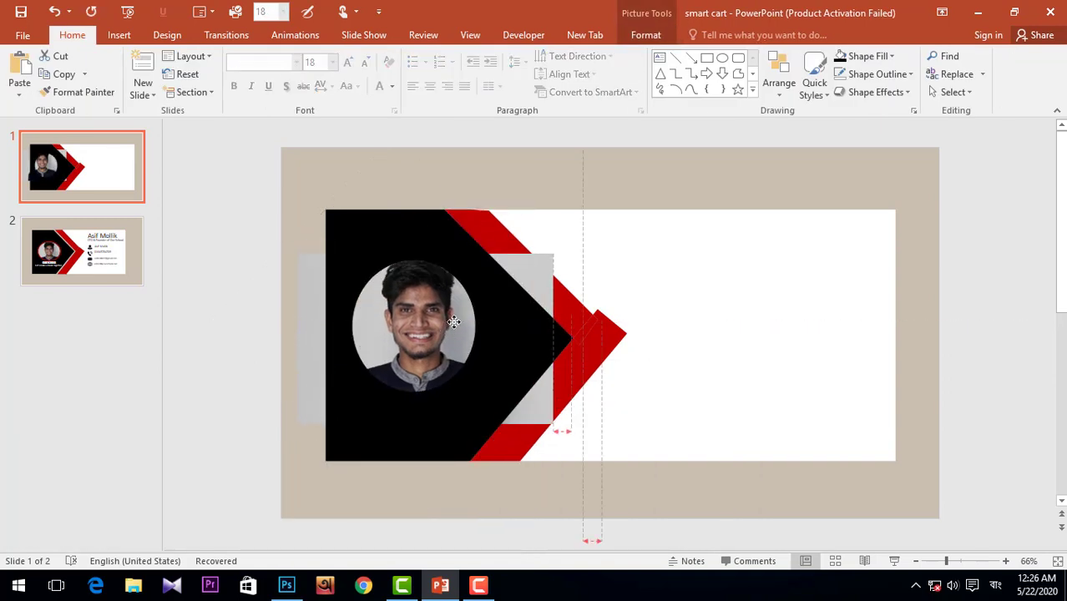
{"action": "left_click_drag", "start_coordinate": [556, 425], "coordinate": [501, 386]}
{"action": "left_click_drag", "start_coordinate": [446, 326], "coordinate": [478, 336]}
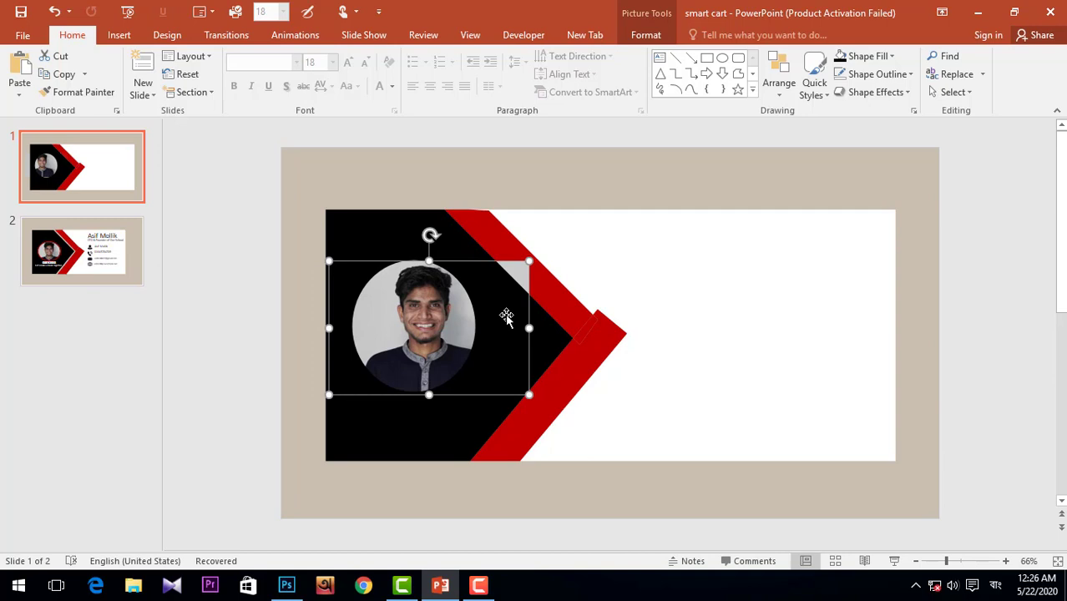
{"action": "right_click", "coordinate": [521, 271]}
{"action": "mouse_move", "coordinate": [603, 421]}
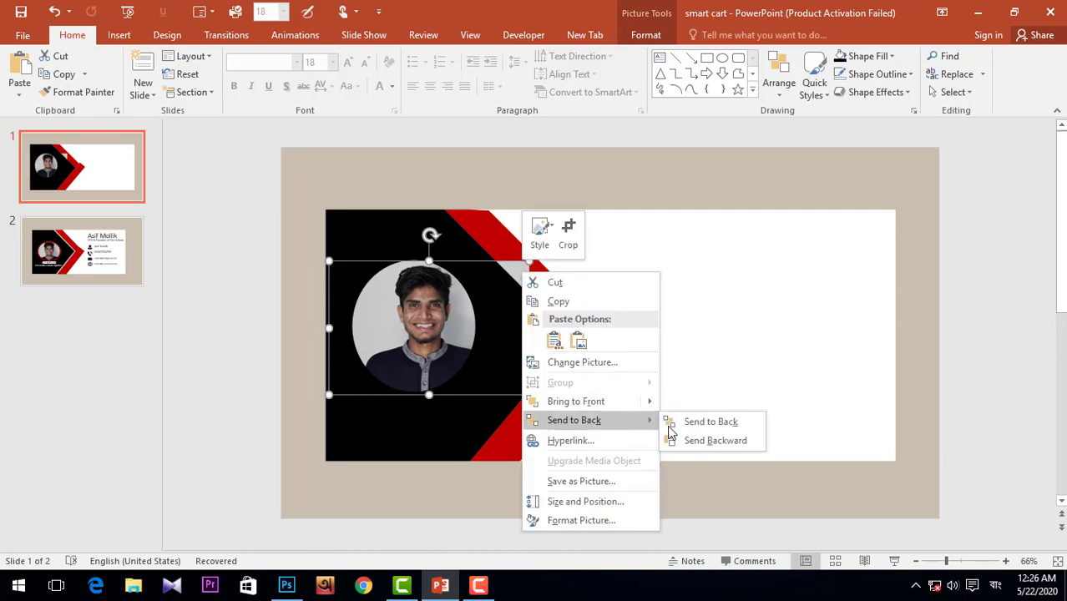